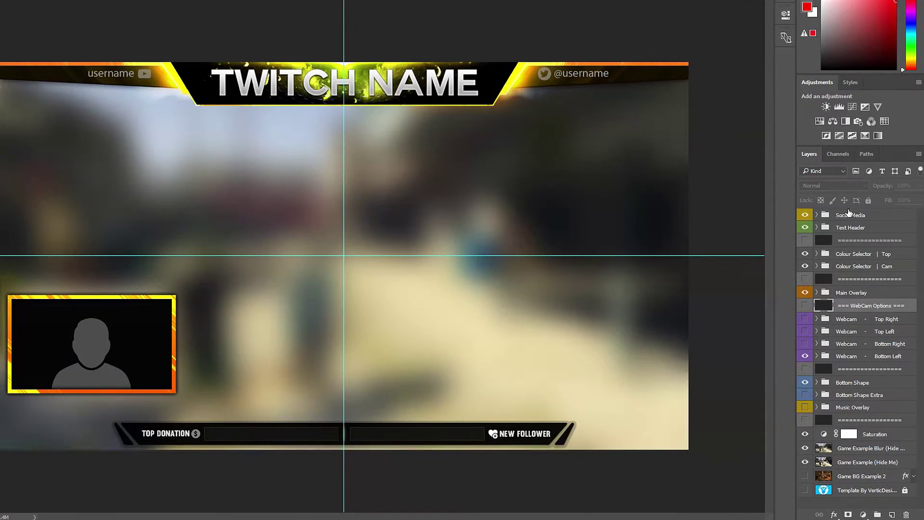
- Expand the Social Media group and hide its YT Name Here and YouTube Icon layers
click(857, 245)
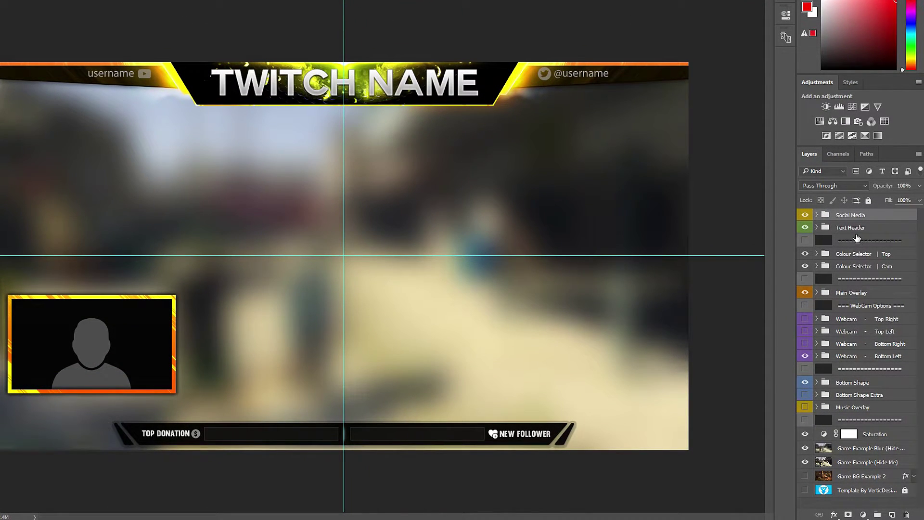
click(817, 214)
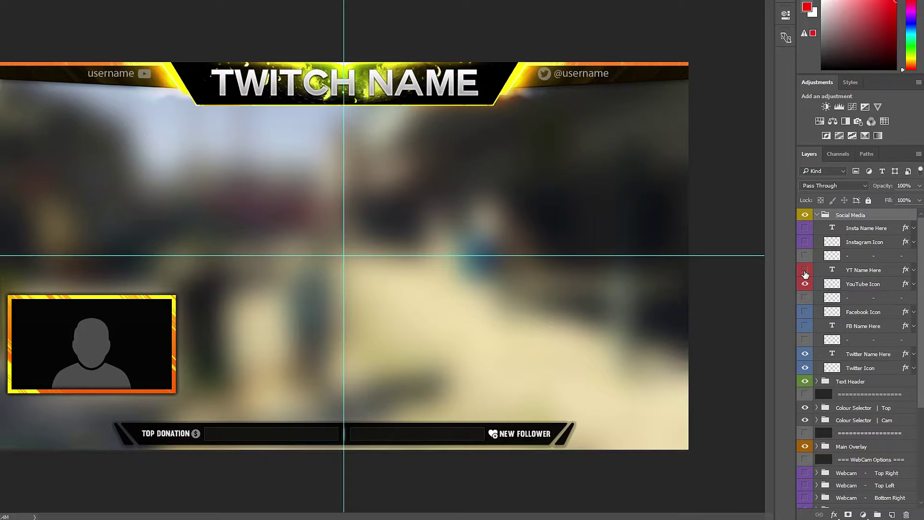
click(805, 270)
click(804, 283)
- Preview the Instagram Icon and Insta Name Here layers in the header and hide them again
click(805, 242)
click(805, 227)
click(805, 241)
click(805, 228)
- Show the Facebook icon and name in place of the Twitter ones, and turn the YouTube name and icon back on
click(805, 311)
click(804, 326)
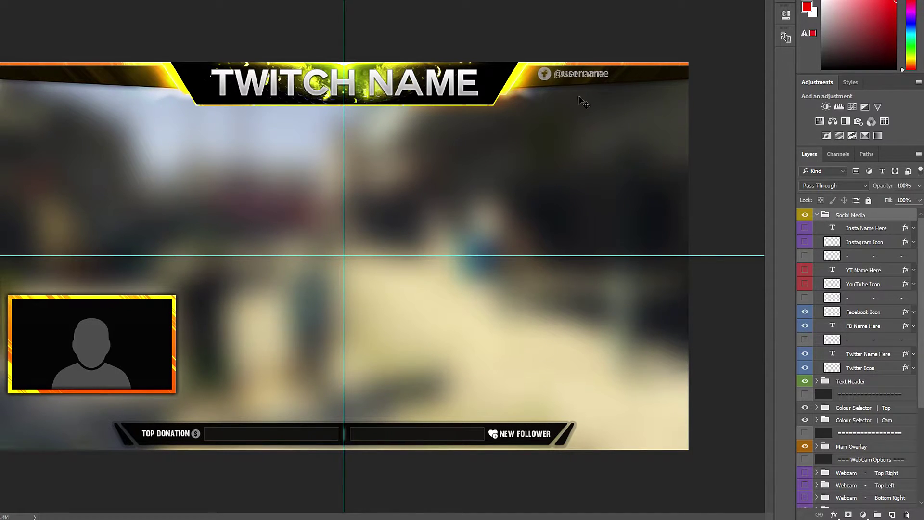
click(805, 368)
click(805, 354)
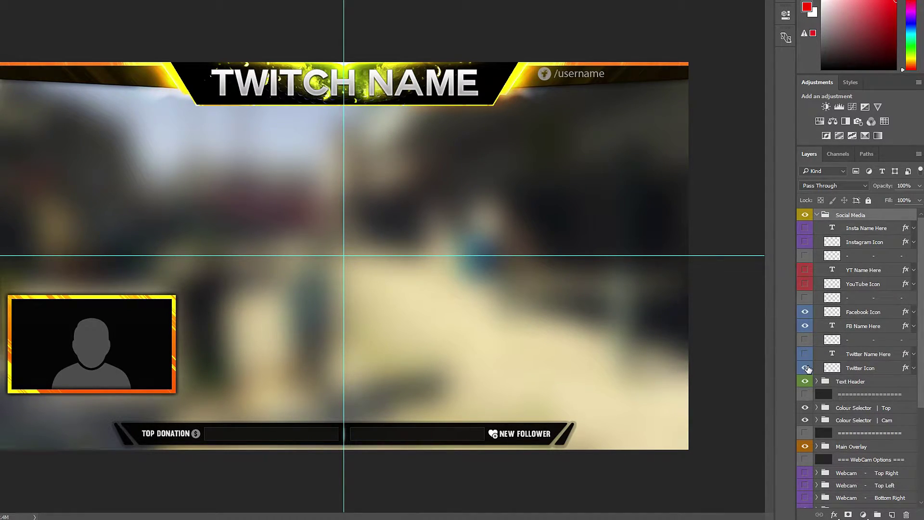
click(805, 270)
click(805, 283)
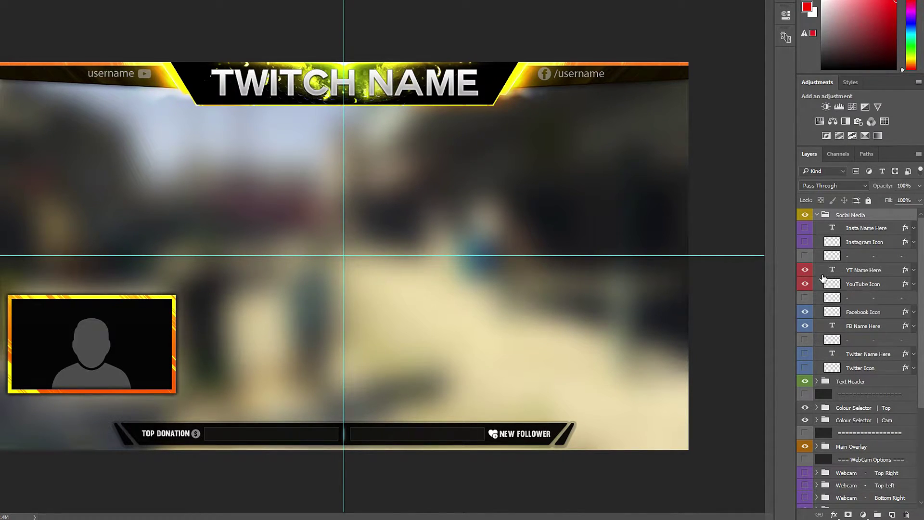
- Try replacing the YouTube username text with "VerticDesigns", and undo the edit
click(861, 271)
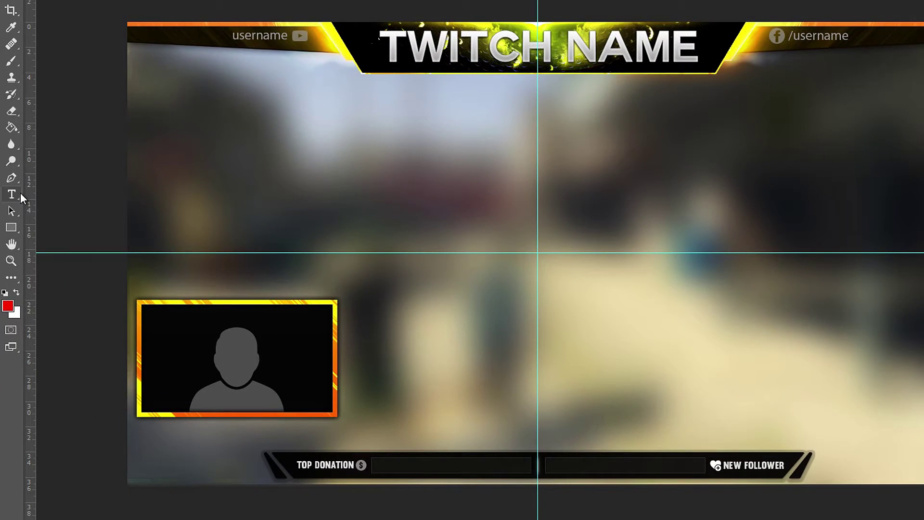
click(11, 193)
click(123, 75)
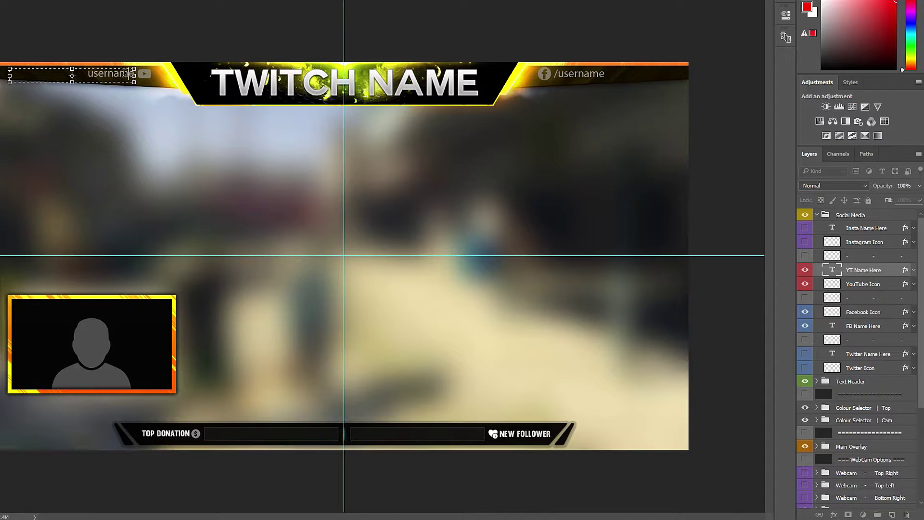
double_click(124, 73)
text(VerticDesigns)
key(ctrl+Return)
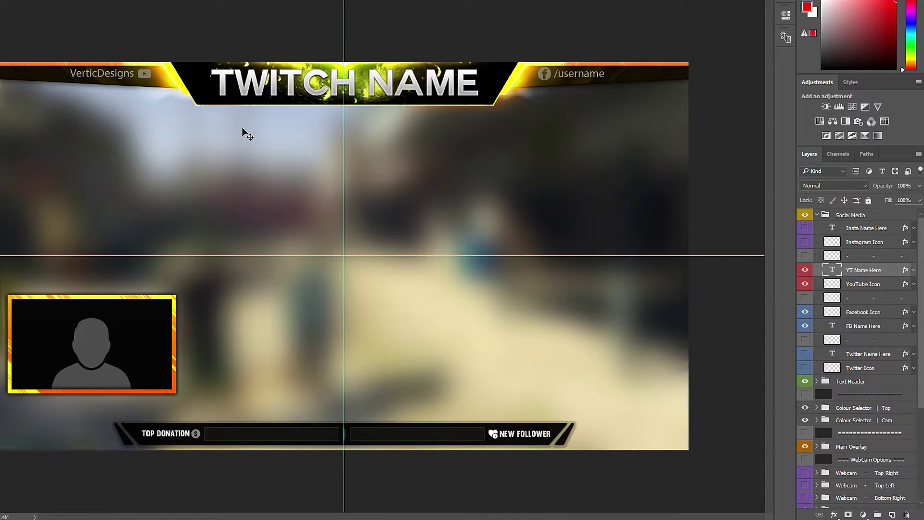
key(ctrl+z)
- Collapse the Social Media group and select the Twitch Name Here text layer inside the Text Header group
click(817, 215)
click(817, 228)
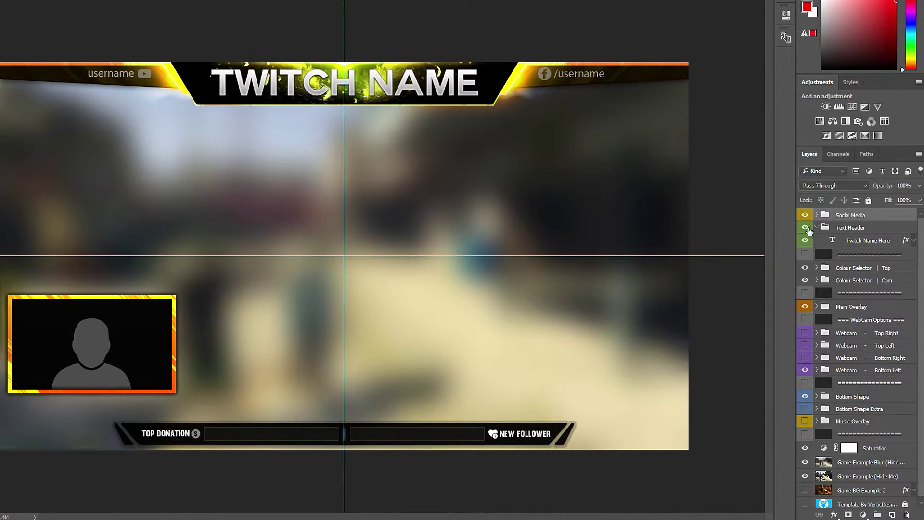
click(842, 241)
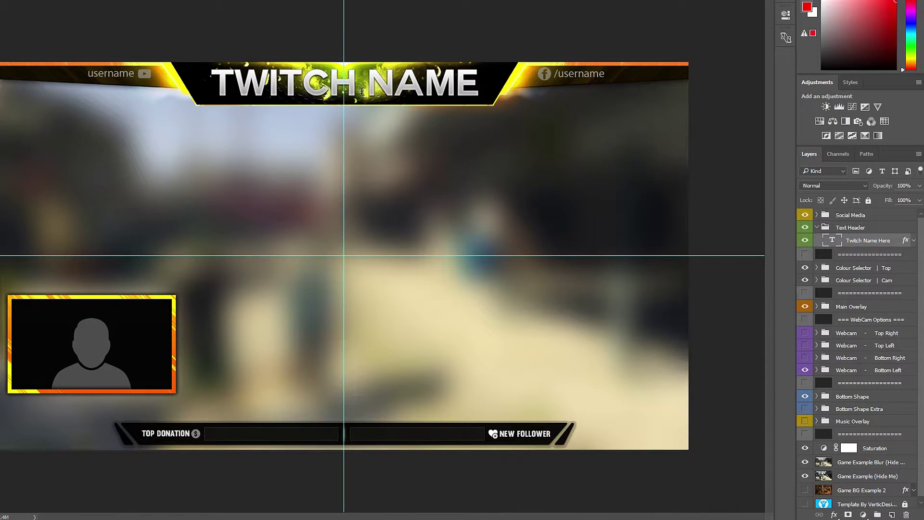
- Try replacing the TWITCH NAME header text with "SDFHD", and cancel the edit
click(395, 82)
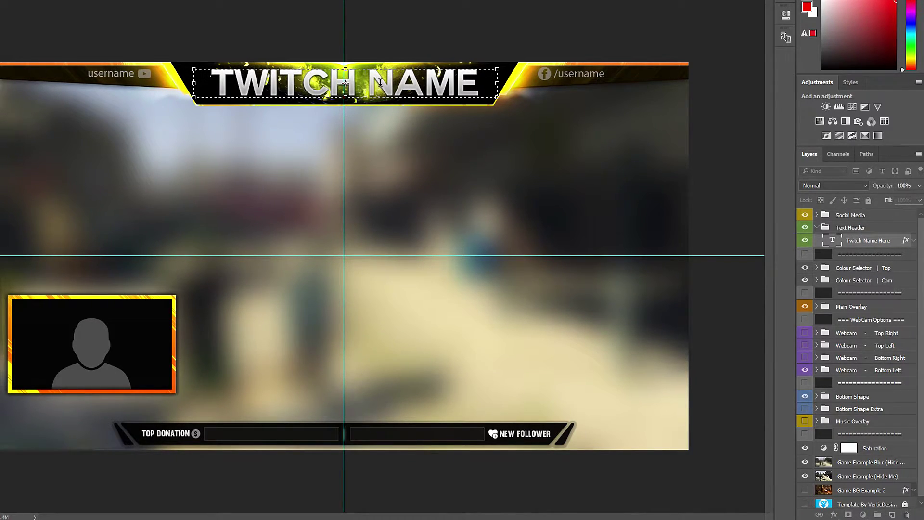
drag(482, 83, 209, 83)
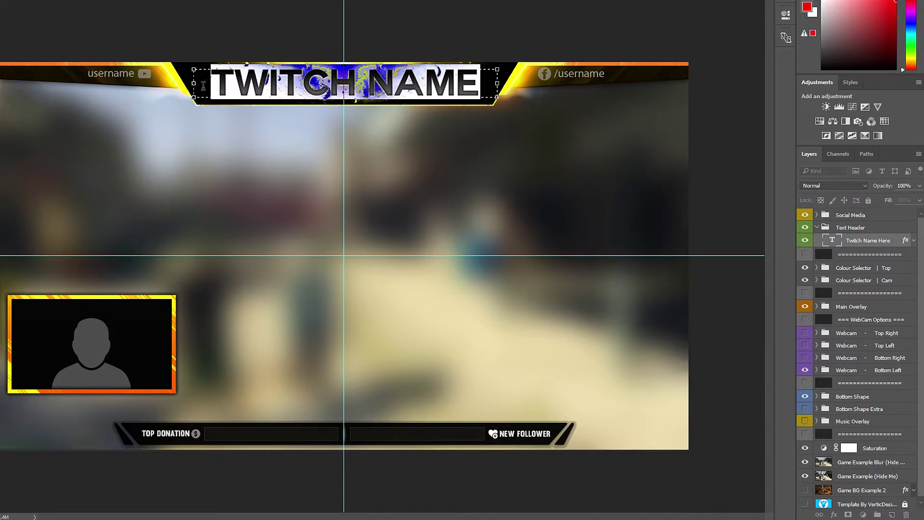
text(SDFHD)
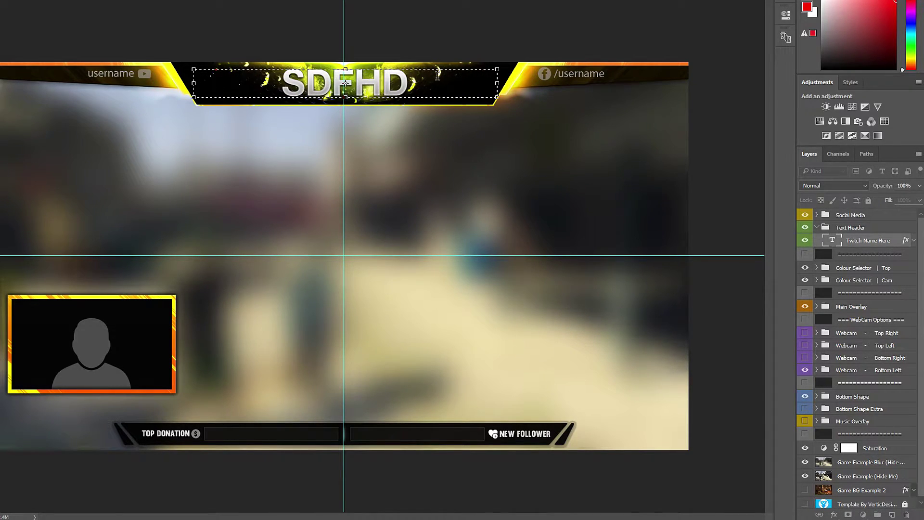
key(Escape)
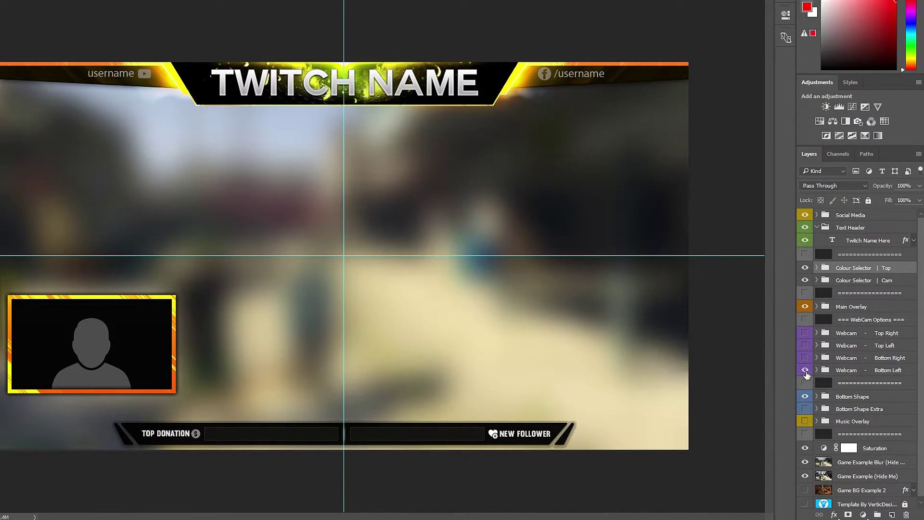
- Preview the webcam frame in the Bottom Right, Top Left and Top Right positions, and return to Bottom Left
click(805, 370)
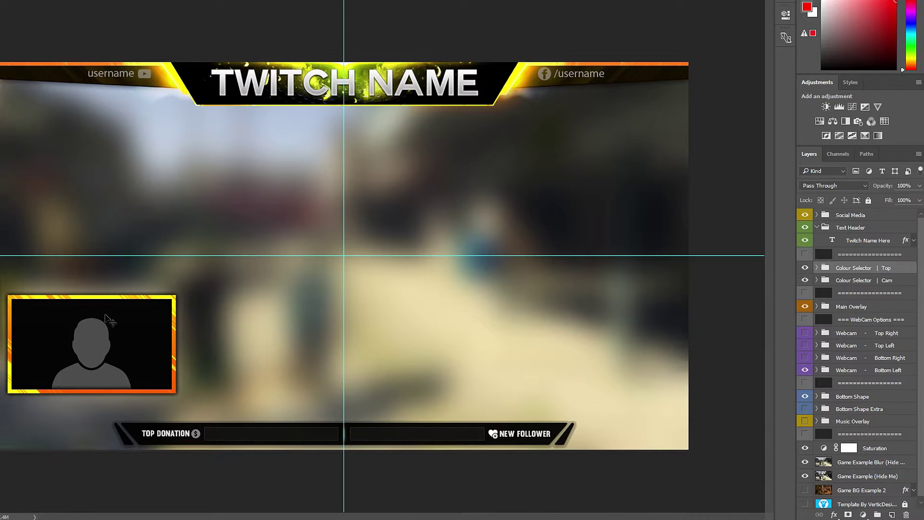
click(805, 371)
click(805, 358)
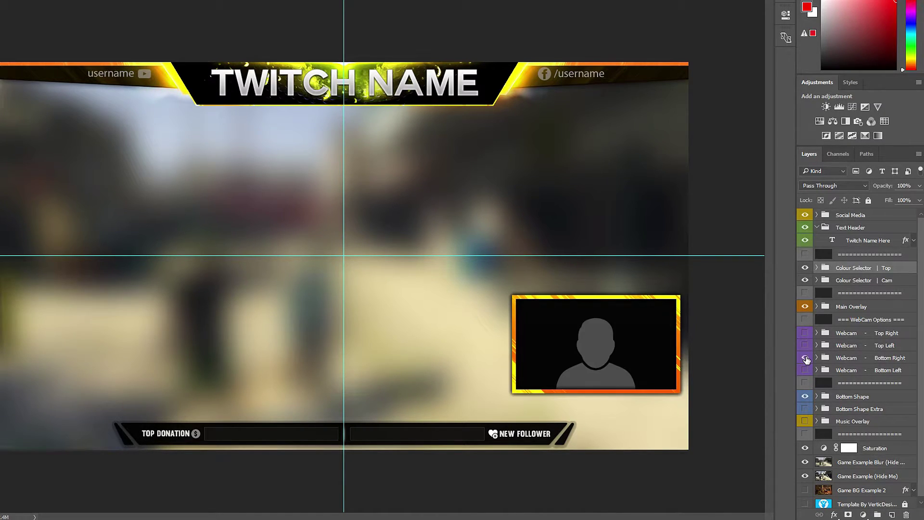
click(805, 358)
click(805, 345)
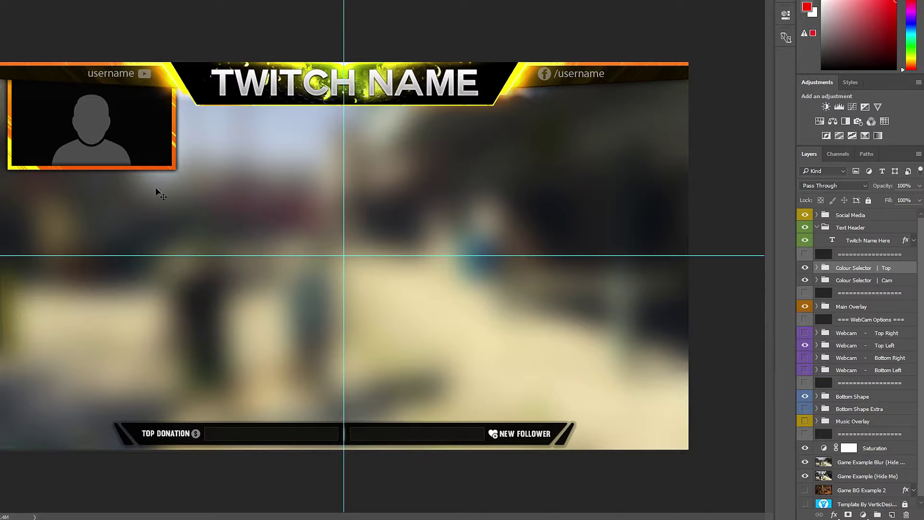
click(805, 346)
click(805, 332)
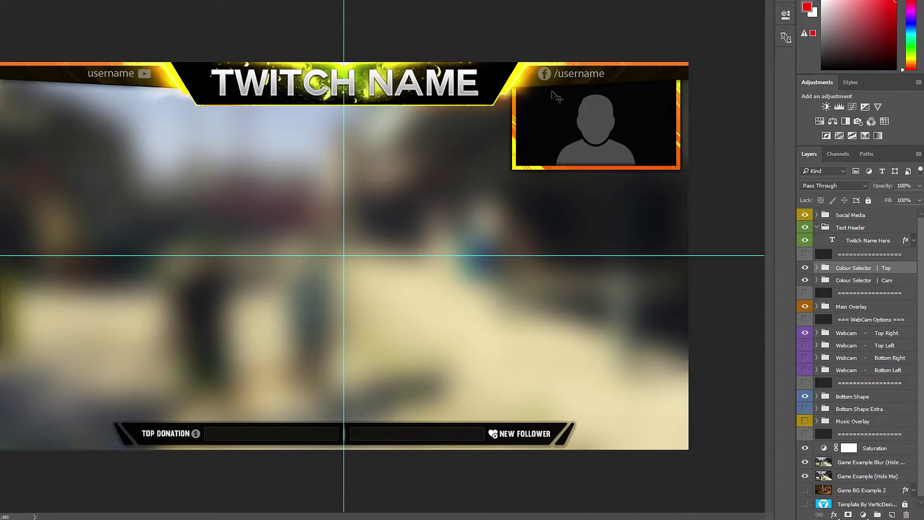
click(805, 332)
click(805, 369)
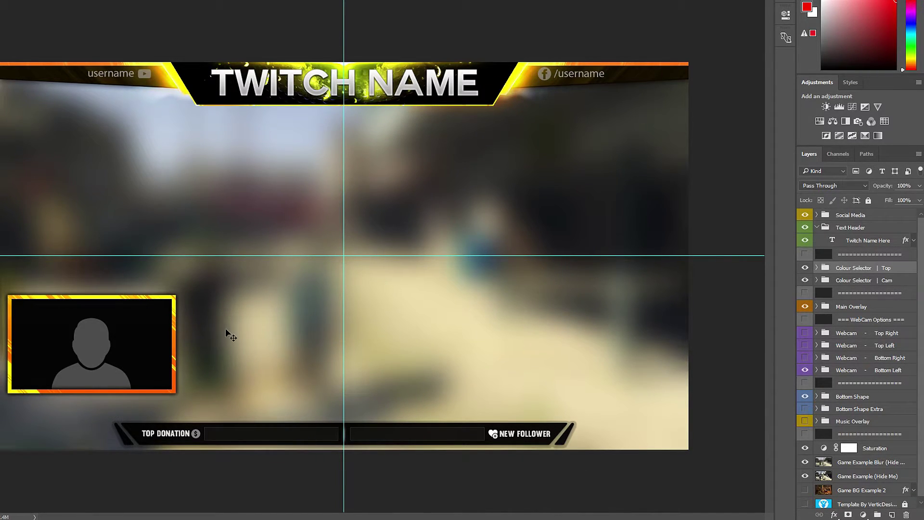
- Expand the Webcam - Bottom Left group and hide the Bottom Shape group
click(817, 369)
scroll(897, 376, down, 1)
scroll(898, 376, down, 1)
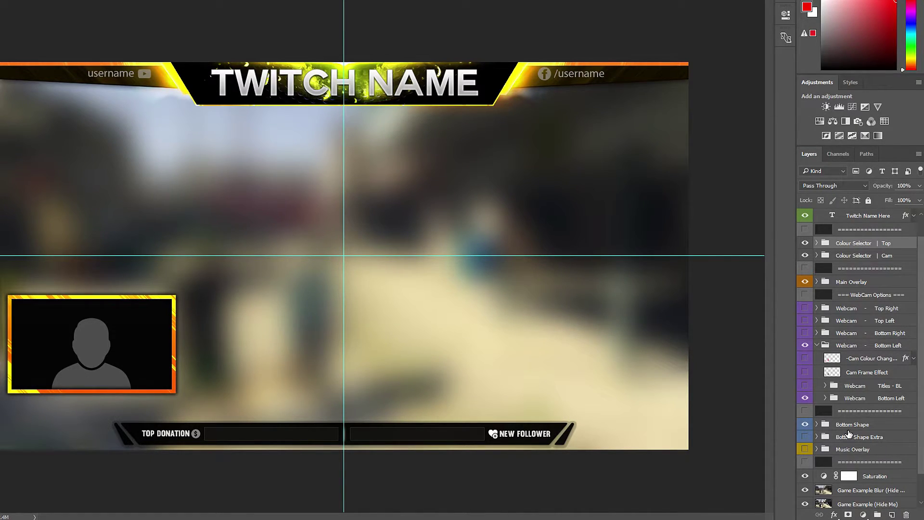
click(805, 425)
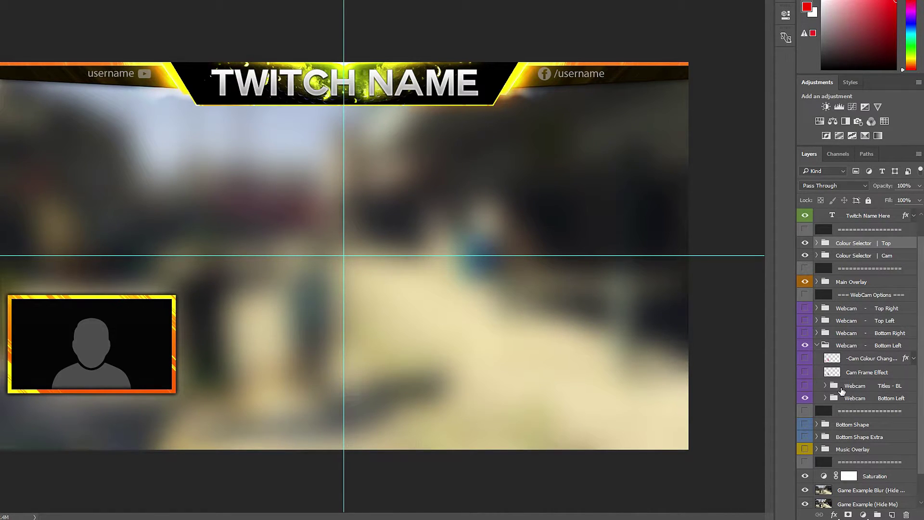
- Preview the Titles - BL bars around the bottom-left webcam, and collapse and hide the Webcam - Bottom Left group
click(805, 386)
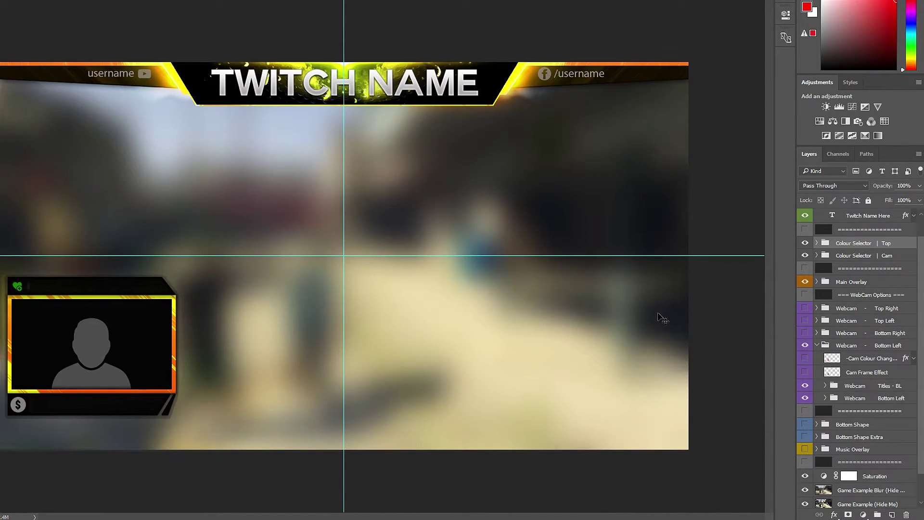
click(805, 386)
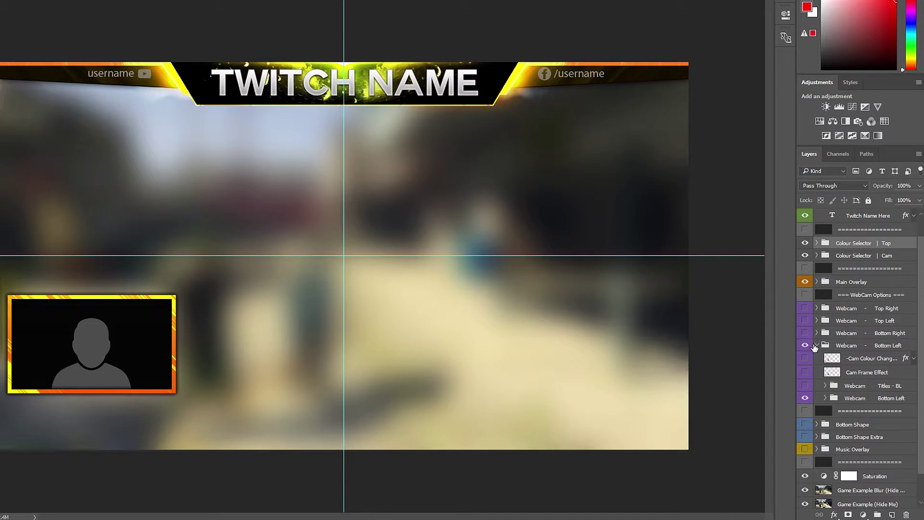
click(817, 345)
click(805, 367)
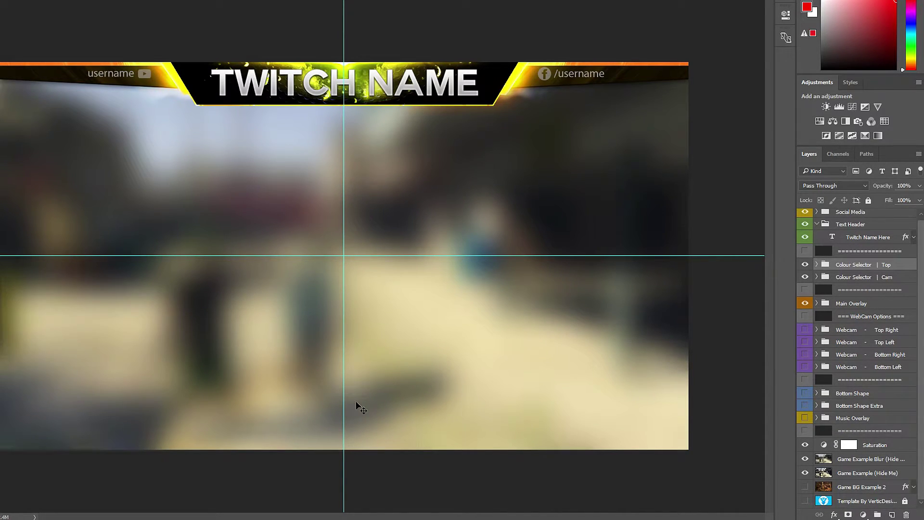
- Preview the Webcam - Bottom Right group with its Titles - BR bars shown, and hide and collapse the group
click(805, 354)
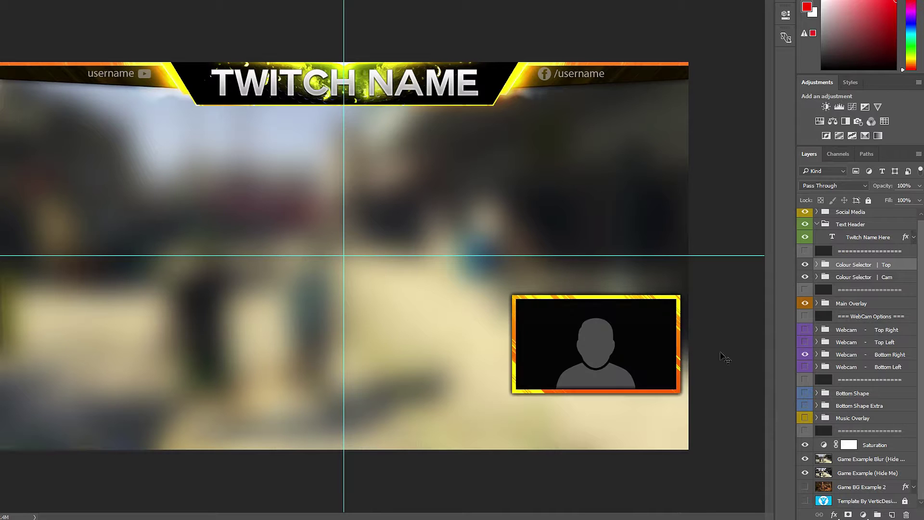
click(817, 355)
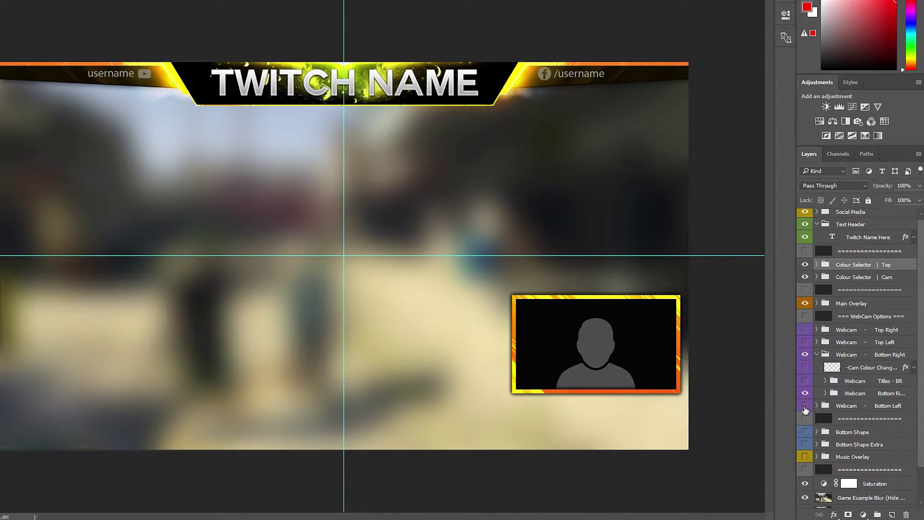
click(805, 380)
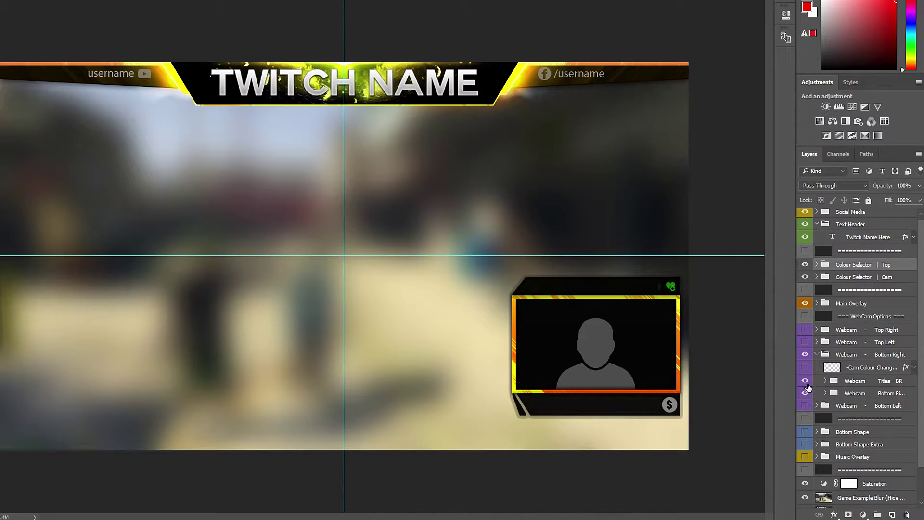
click(805, 354)
click(817, 354)
- Show the Webcam - Top Left group together with its Titles - TL bars
click(804, 342)
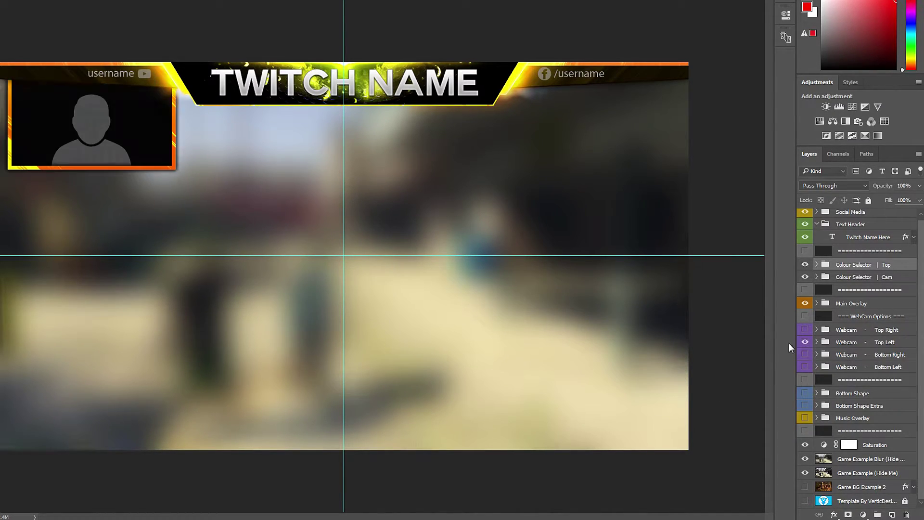
click(817, 343)
click(805, 368)
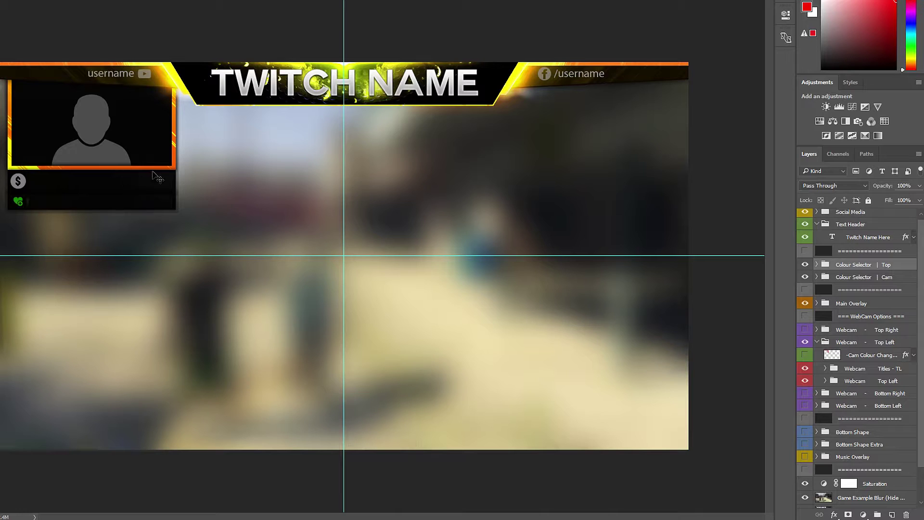
- Select the Titles - TL group, switch its visibility off and on, and try out different opacity levels for it
click(850, 343)
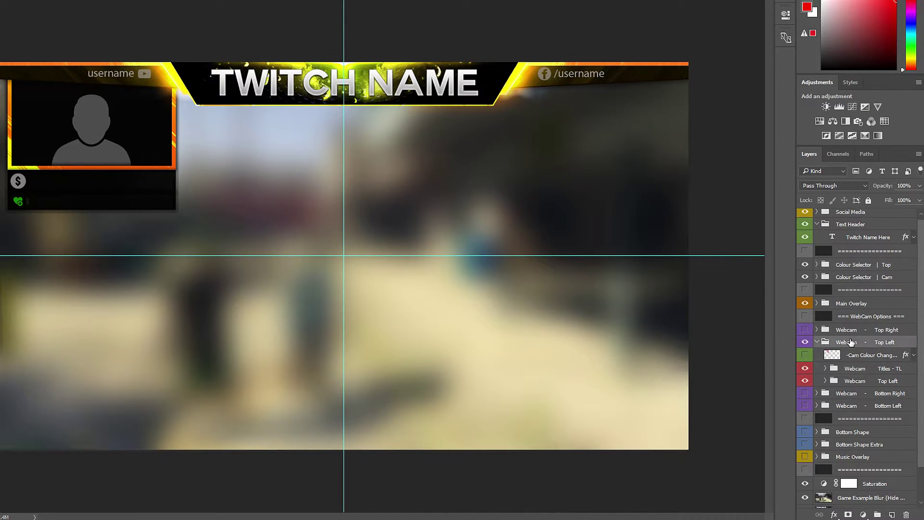
click(854, 369)
click(805, 369)
click(805, 369)
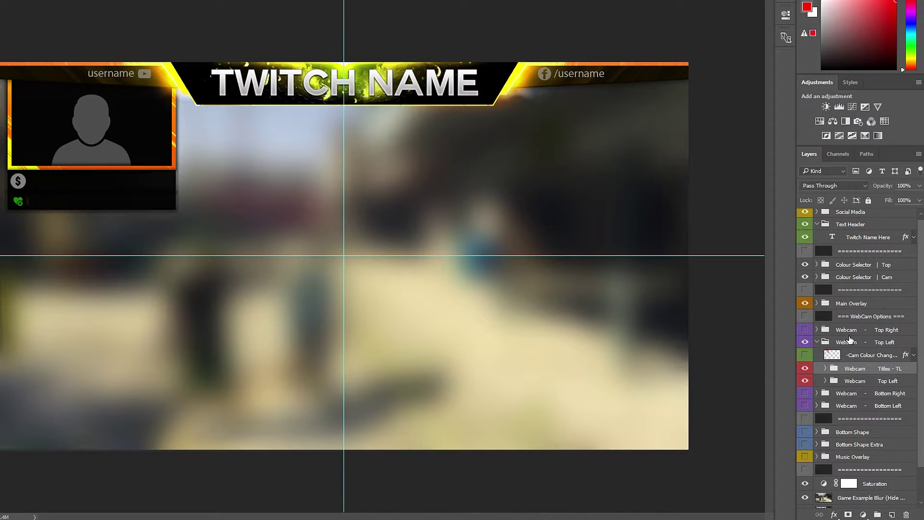
click(919, 186)
click(888, 199)
drag(887, 200, 901, 203)
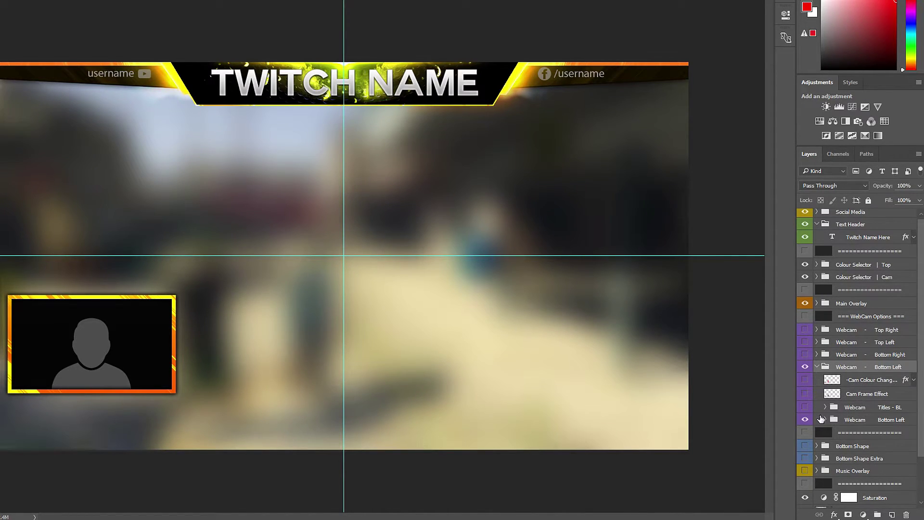
- Expand the nested Webcam Bottom Left group and show its Sun Flare Effect layer
click(834, 417)
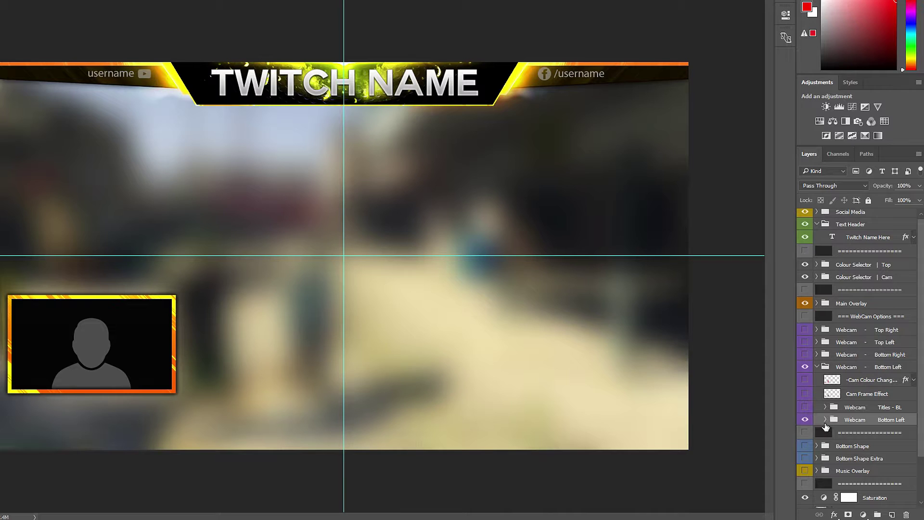
click(825, 426)
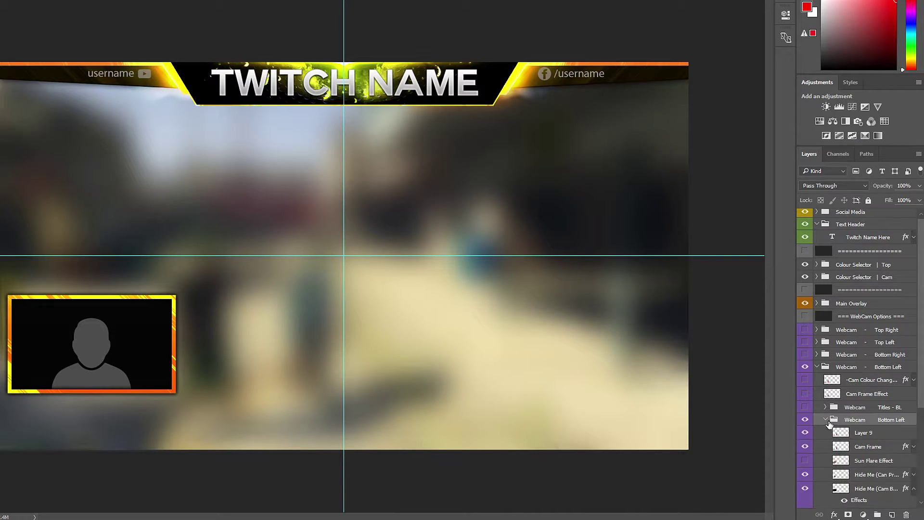
click(805, 461)
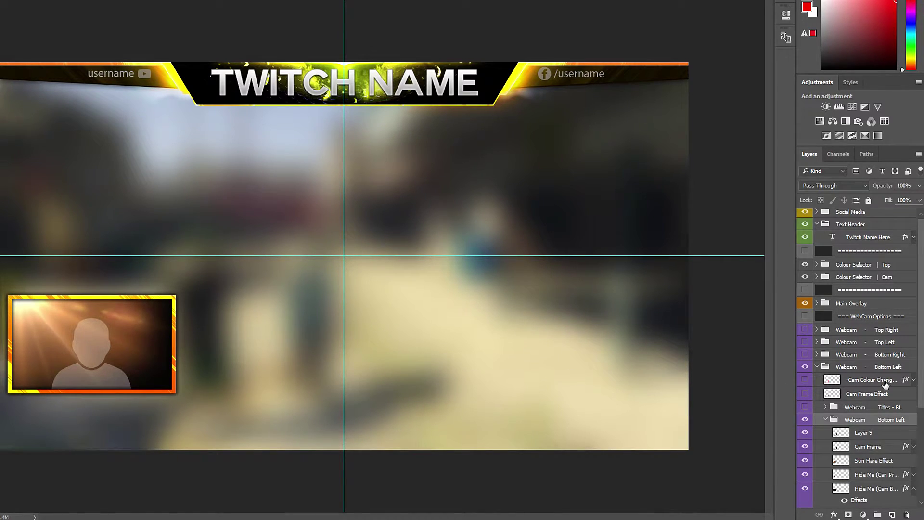
- Hide the Sun Flare Effect layer and collapse the nested Webcam Bottom Left group and its parent group
click(805, 461)
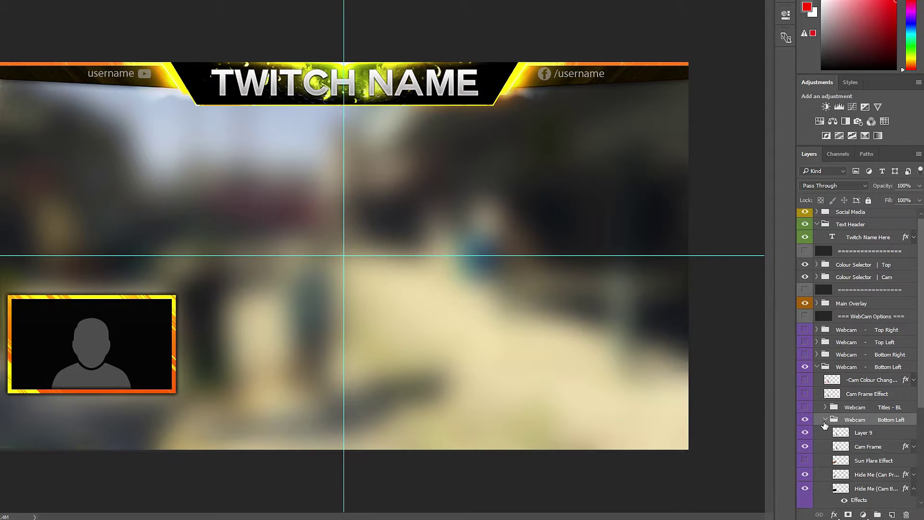
click(826, 419)
click(825, 366)
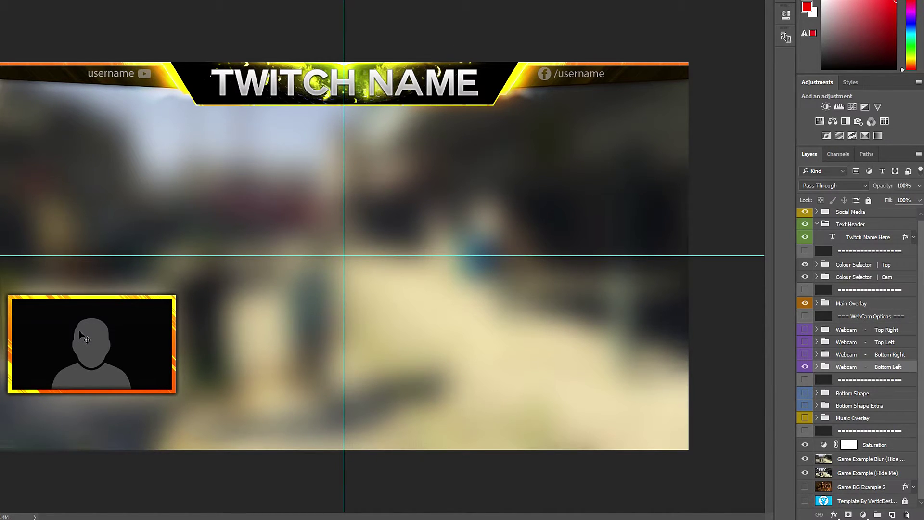
- Expand the Colour Selector | Top group and preview its Custom Colour Changer, Red, Purple, Blue, Green and Rainbow layers one at a time
click(858, 225)
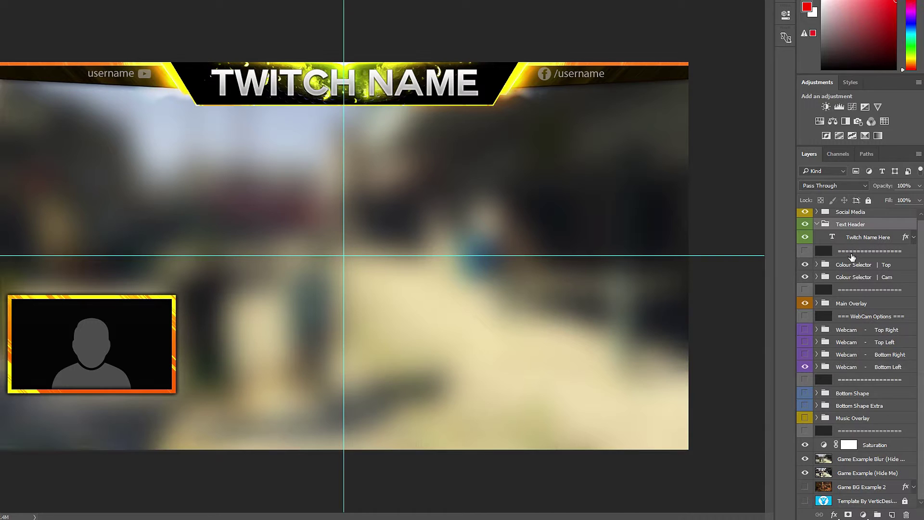
scroll(851, 255, up, 1)
click(844, 270)
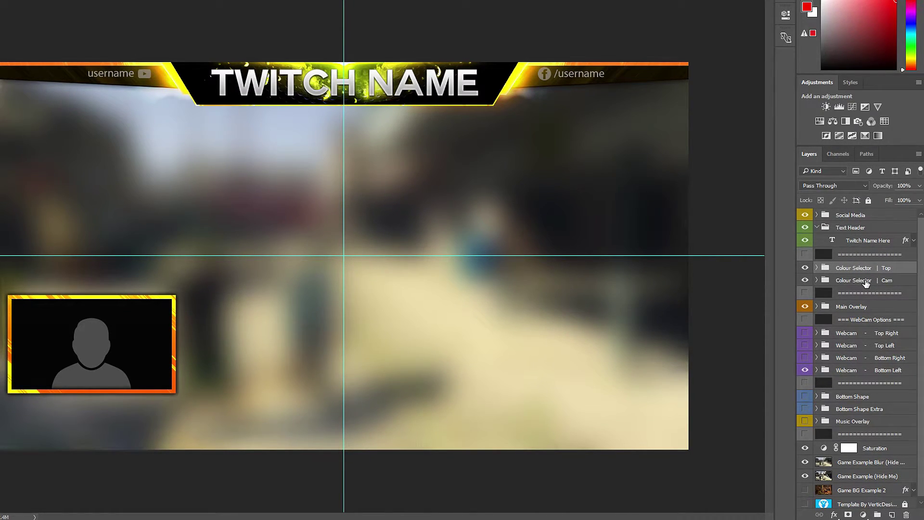
click(817, 268)
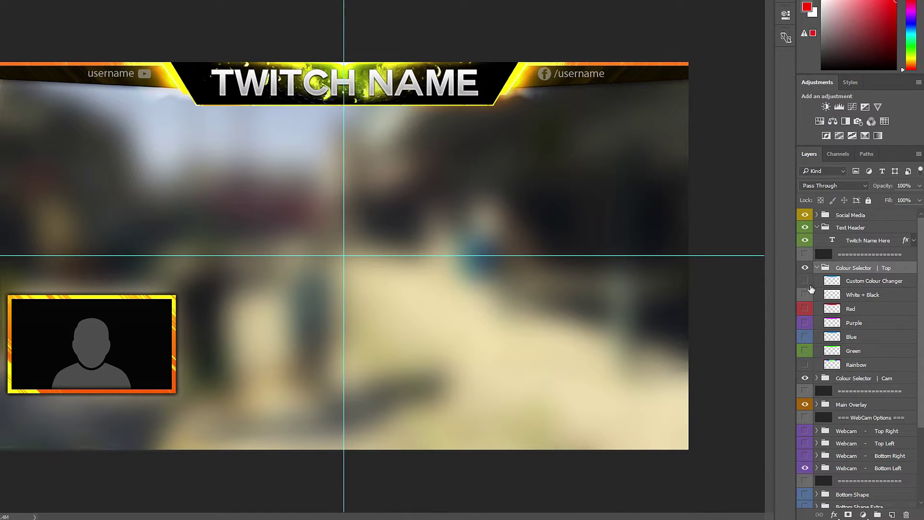
click(805, 281)
click(807, 283)
click(805, 310)
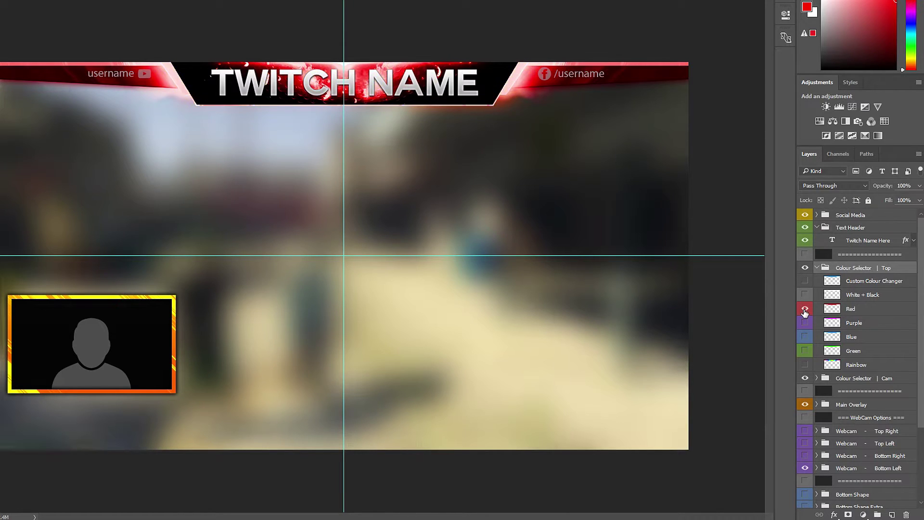
click(804, 309)
click(805, 323)
click(806, 326)
click(805, 337)
click(806, 339)
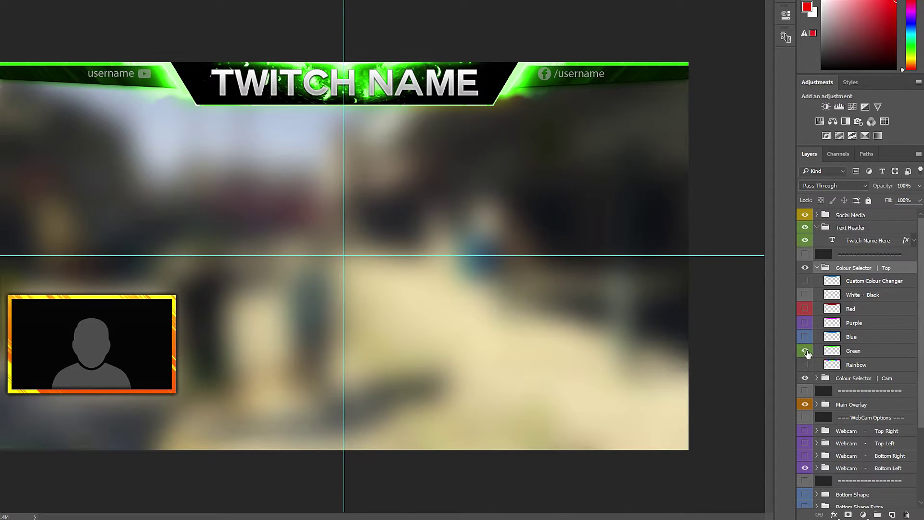
click(807, 352)
click(805, 365)
click(806, 365)
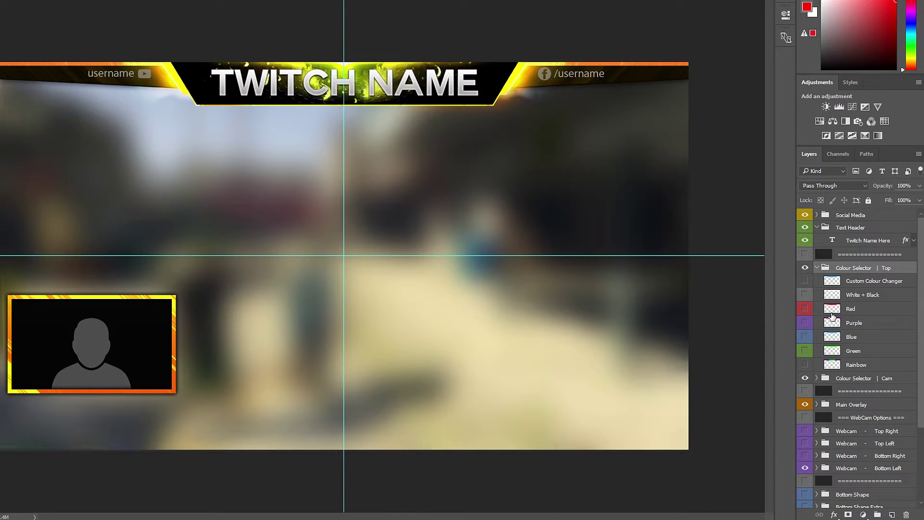
- Show the Custom Colour Changer layer and select its whole top banner area with the Quick Selection tool
click(848, 283)
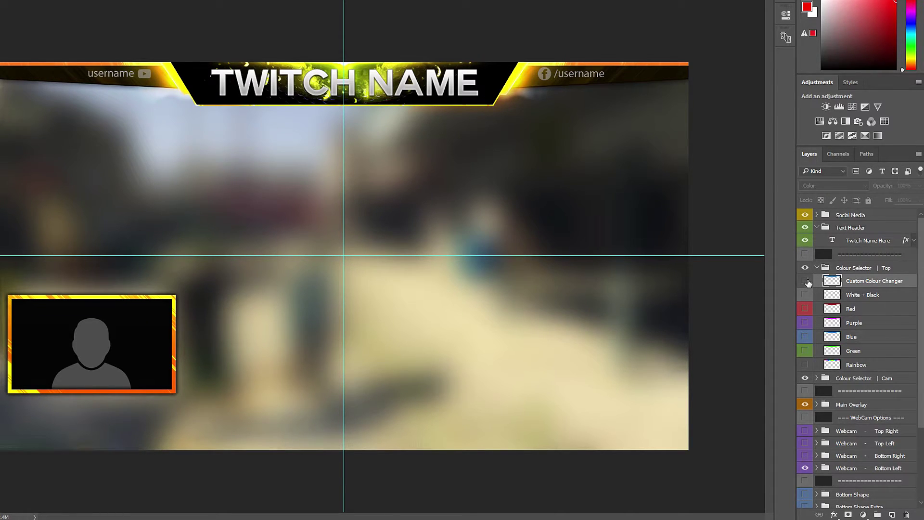
click(805, 281)
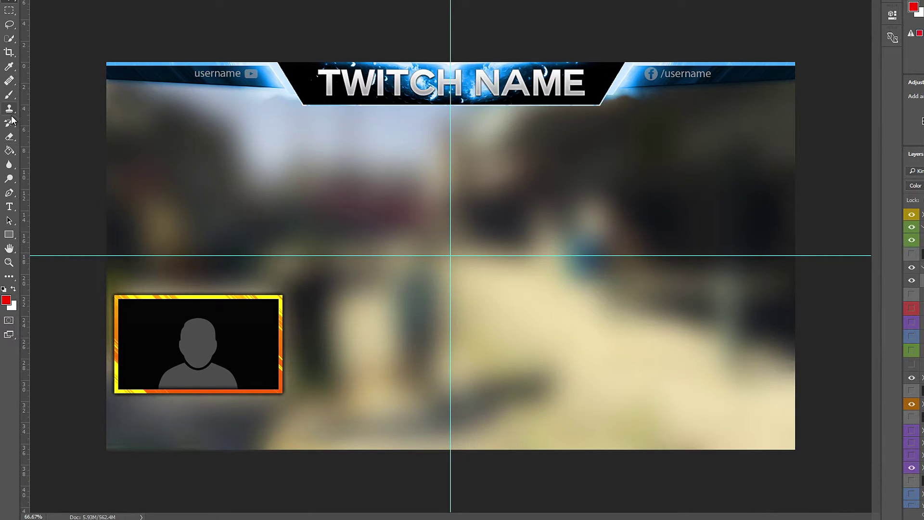
click(17, 38)
mouse_move(172, 85)
mouse_down()
mouse_move(146, 119)
mouse_move(530, 211)
mouse_move(666, 229)
mouse_move(327, 208)
mouse_up()
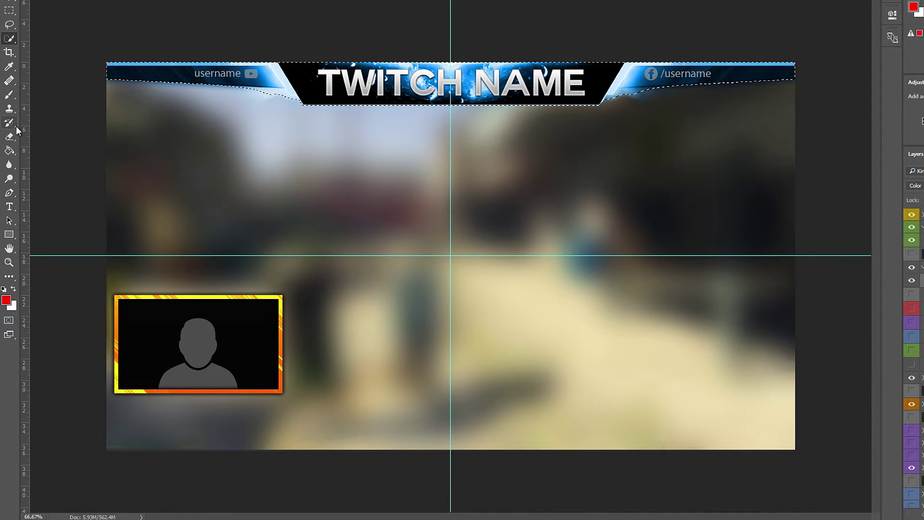
- Fill the selected banner area with yellow-green baff00 using the Paint Bucket tool and clear the selection
click(14, 149)
click(6, 300)
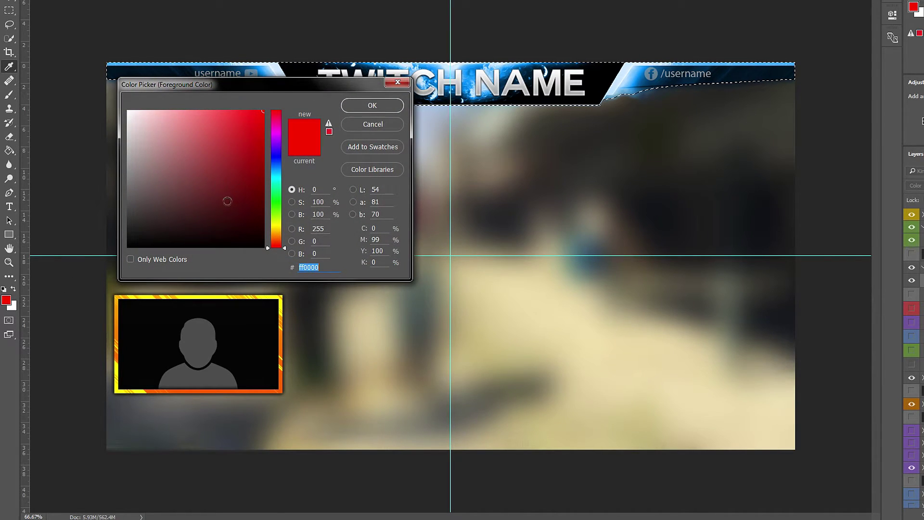
drag(277, 201, 274, 222)
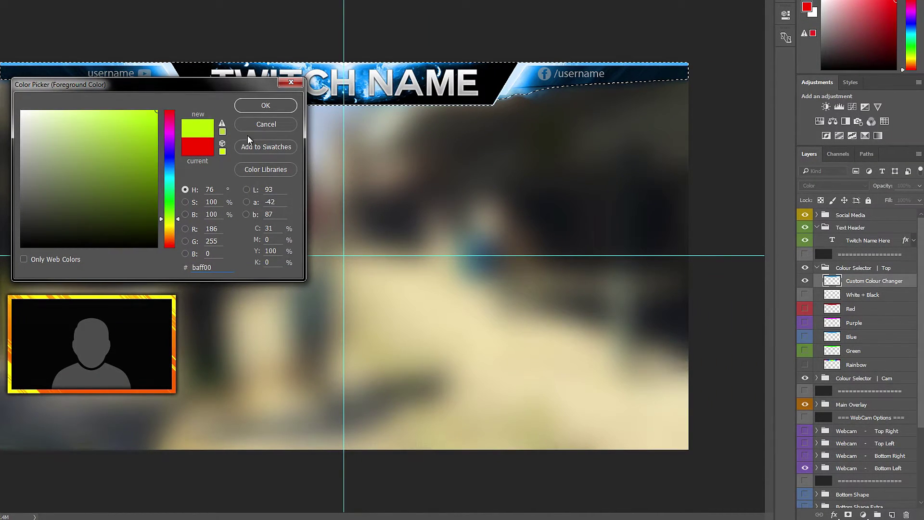
click(269, 104)
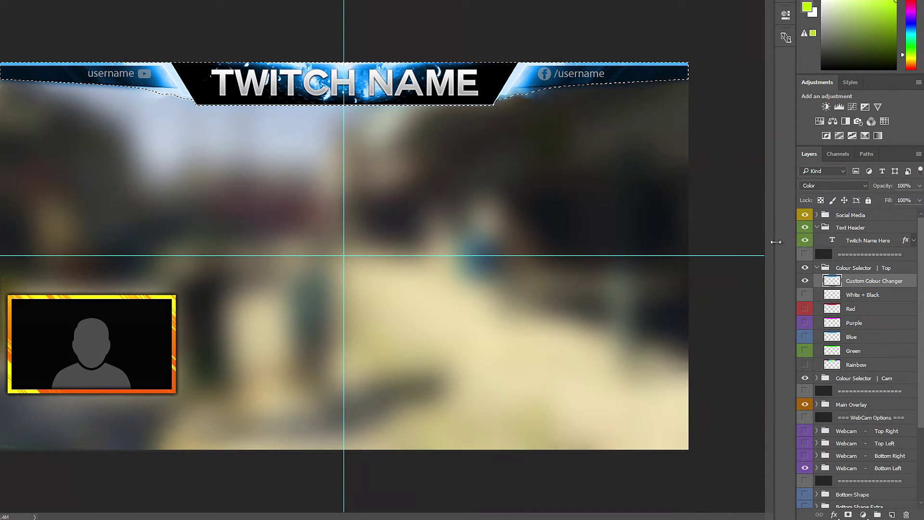
click(542, 82)
key(ctrl+d)
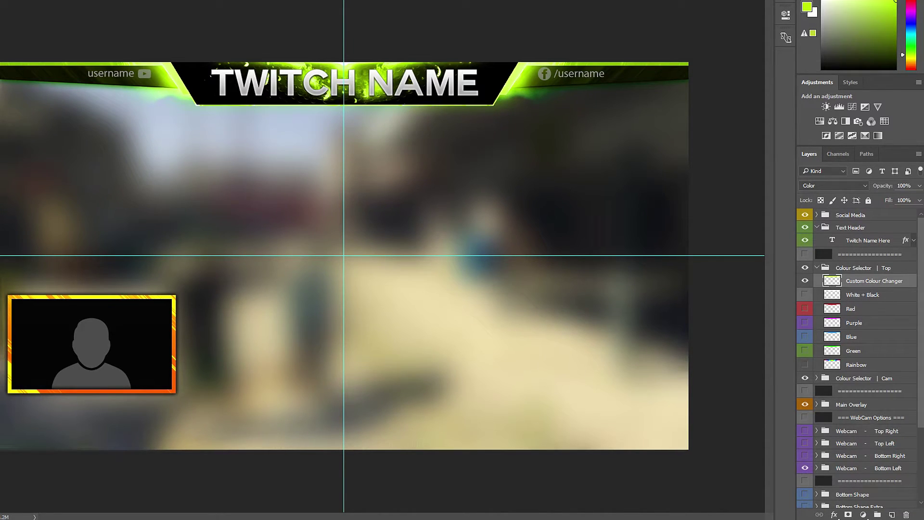
- Try blend modes such as Normal and Multiply on the Custom Colour Changer layer, and hide it and collapse its group
click(823, 188)
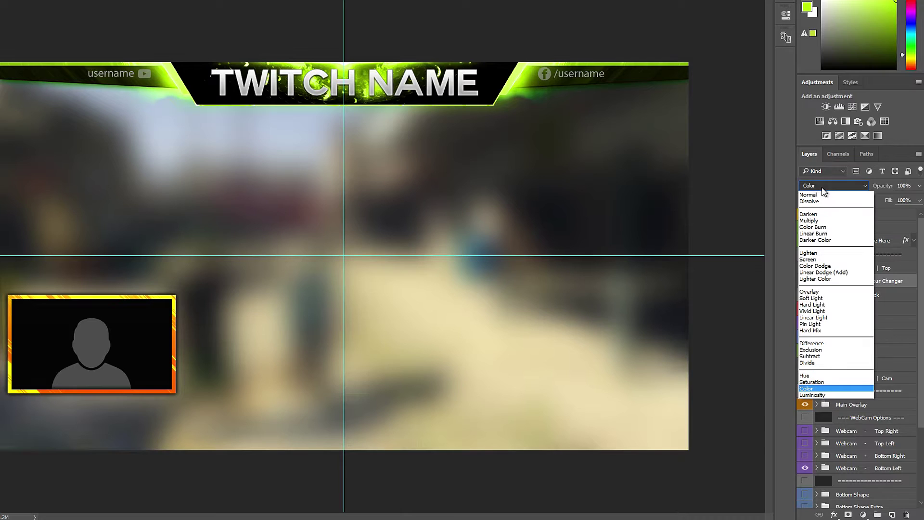
click(823, 194)
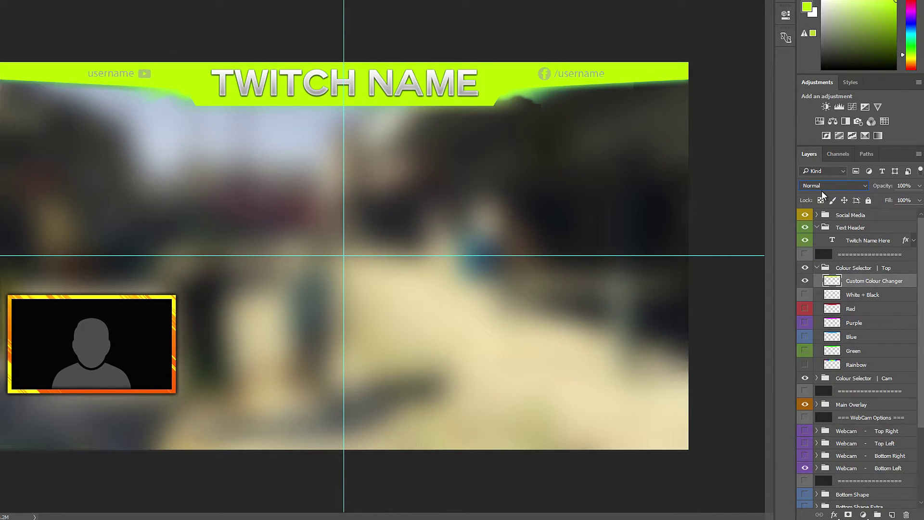
scroll(818, 188, down, 3)
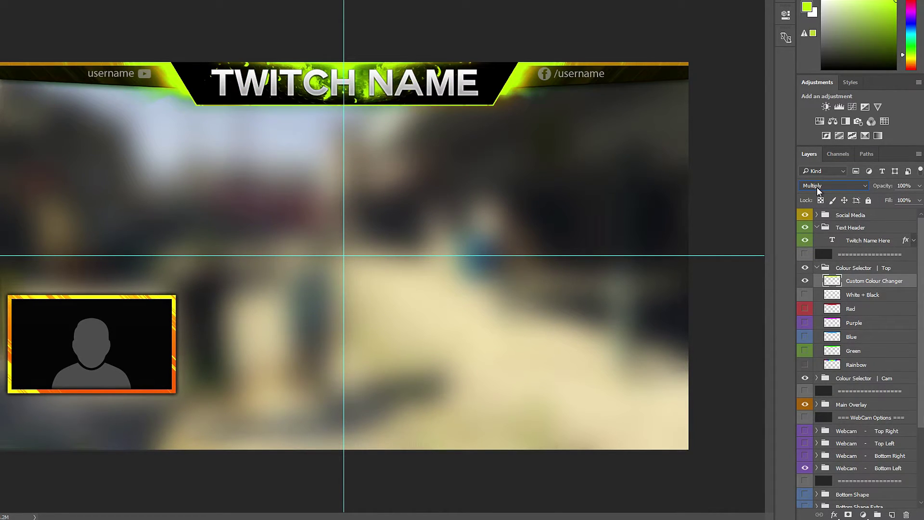
scroll(818, 188, down, 1)
click(817, 267)
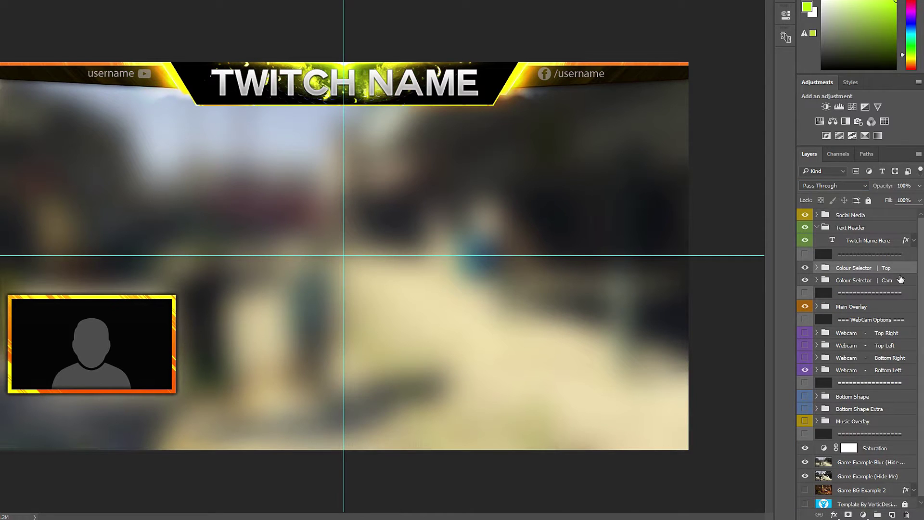
- Expand the Colour Selector | Cam group, preview its White, Red and Purple frame colours, and collapse the group
click(870, 284)
click(817, 281)
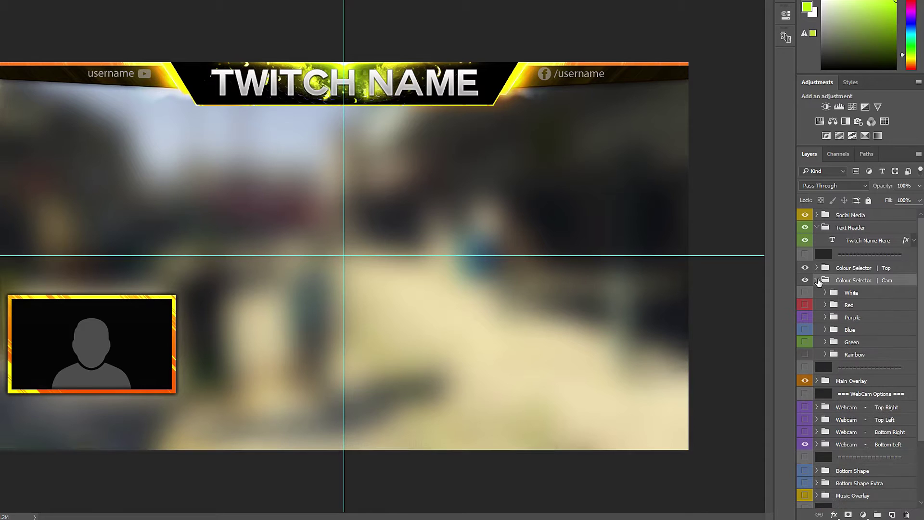
click(805, 292)
click(805, 292)
click(805, 305)
click(805, 317)
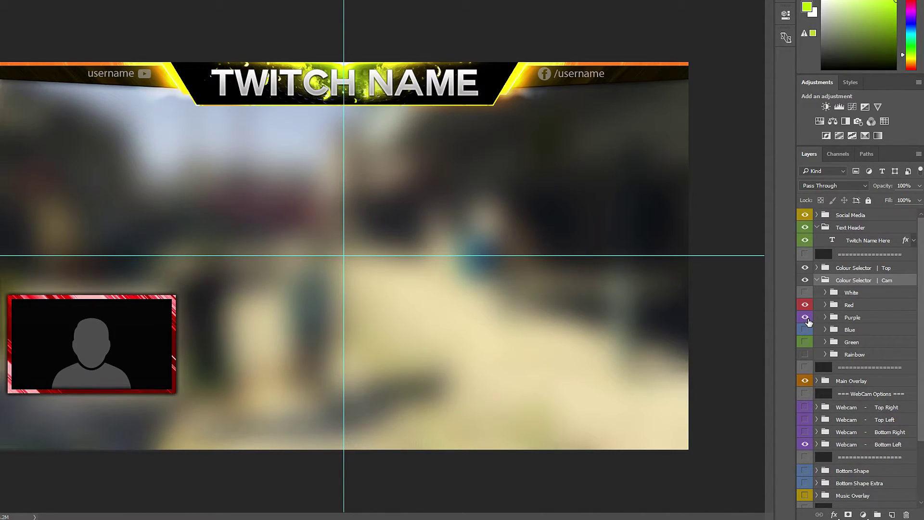
click(805, 318)
click(805, 305)
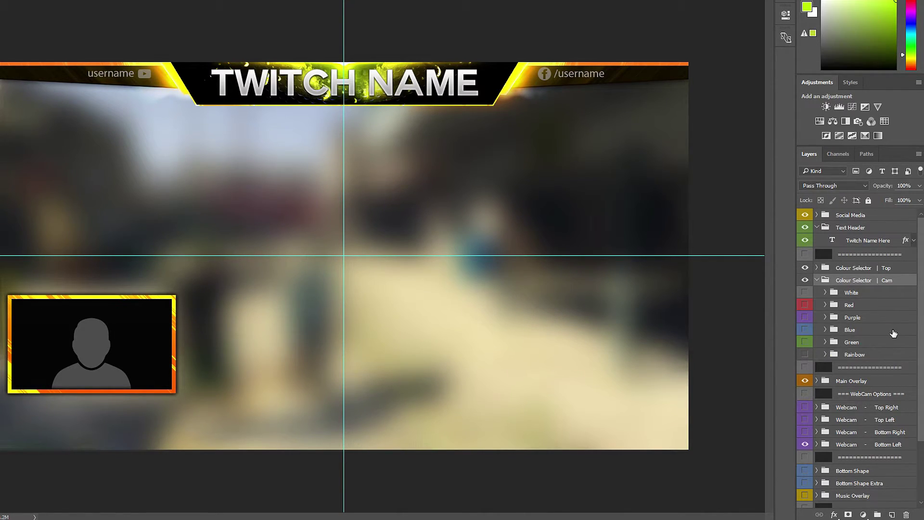
click(817, 281)
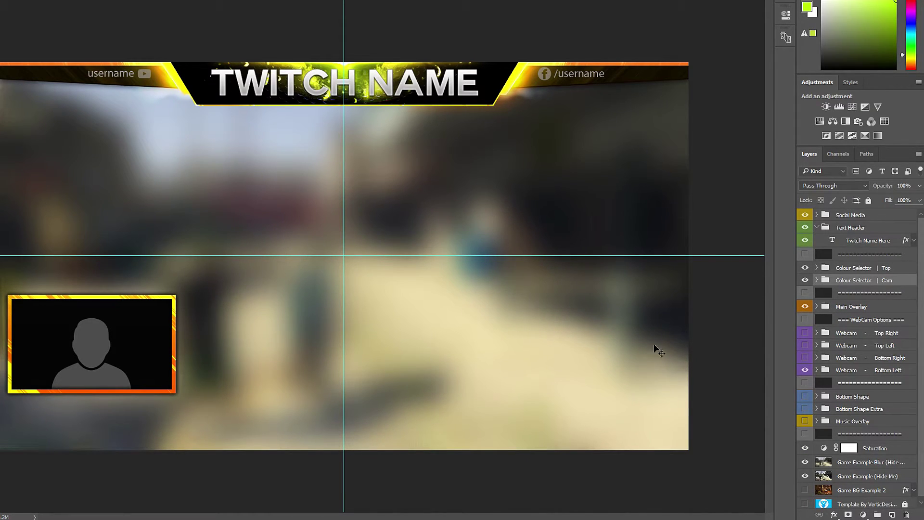
- Show the Cam Colour Changer layer in the Webcam - Bottom Left group and set its blend mode to Normal
click(817, 370)
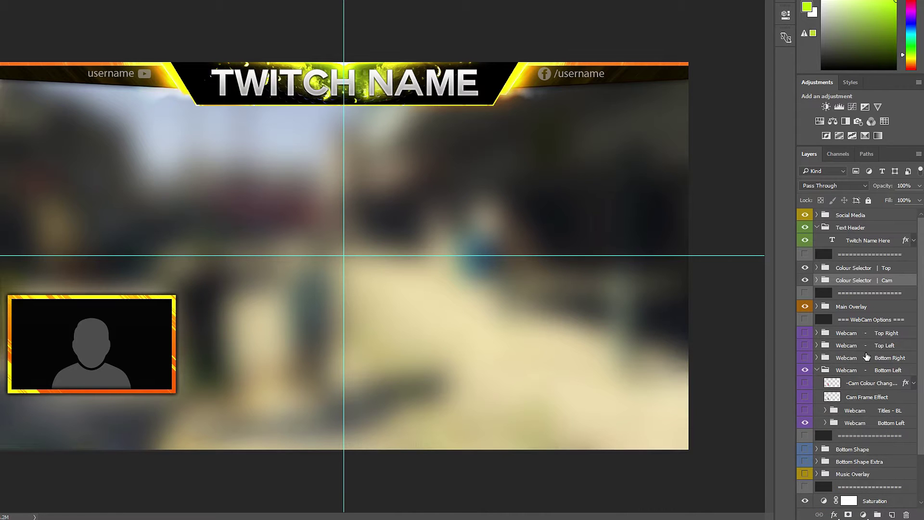
click(864, 385)
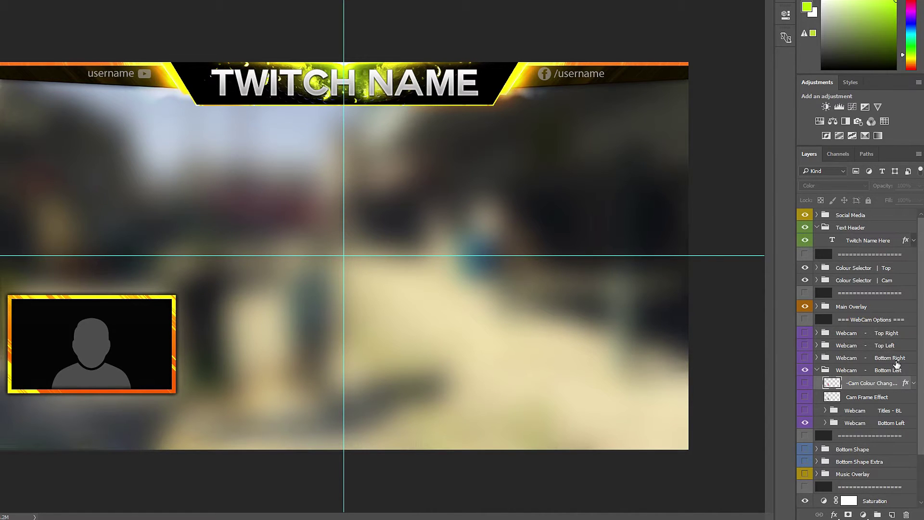
click(805, 383)
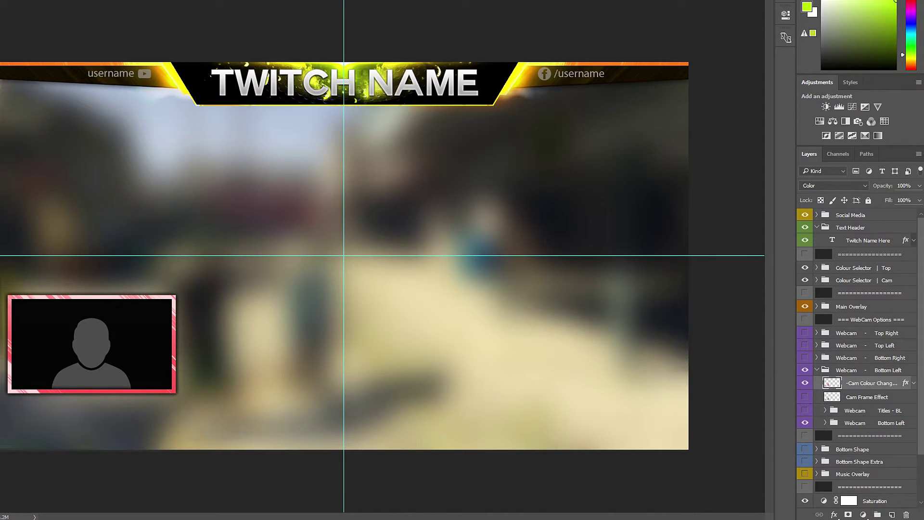
click(824, 186)
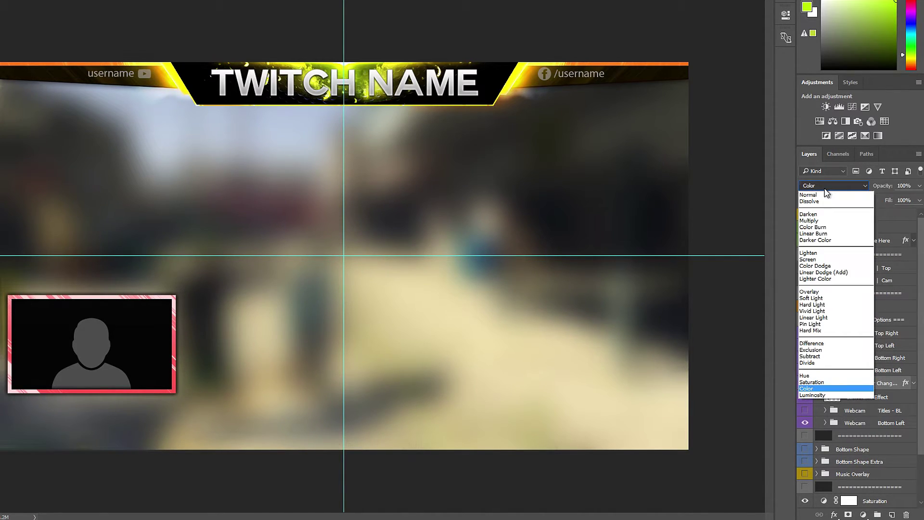
click(814, 195)
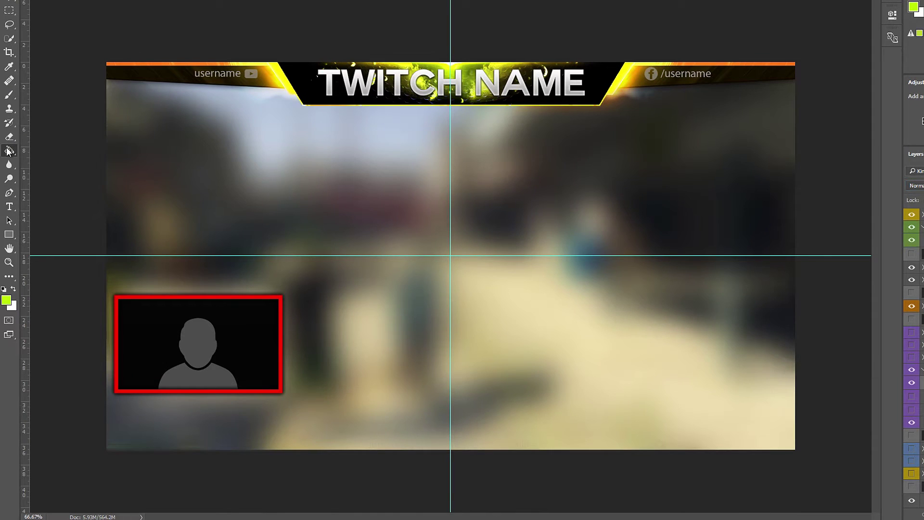
- Fill the webcam frame on the Cam Colour Changer layer with blue 0018ff and set the layer's blend mode to Color
click(5, 300)
click(172, 157)
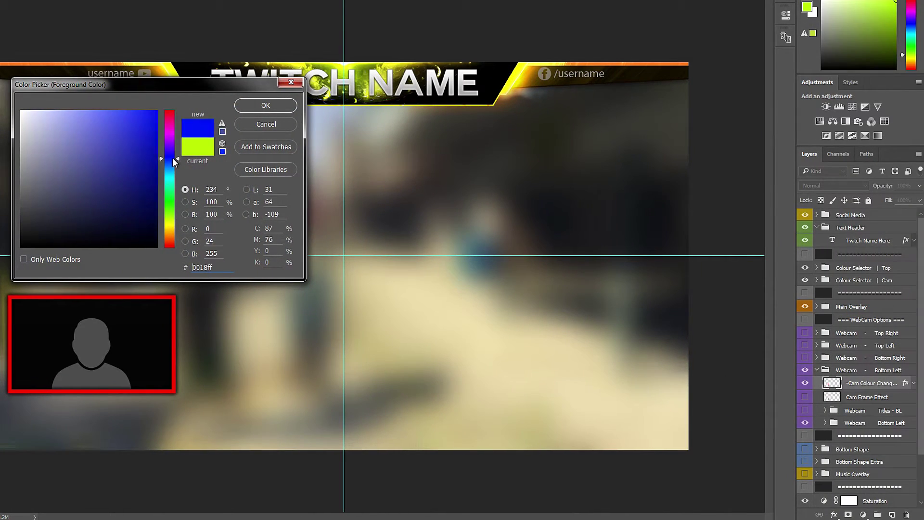
click(266, 105)
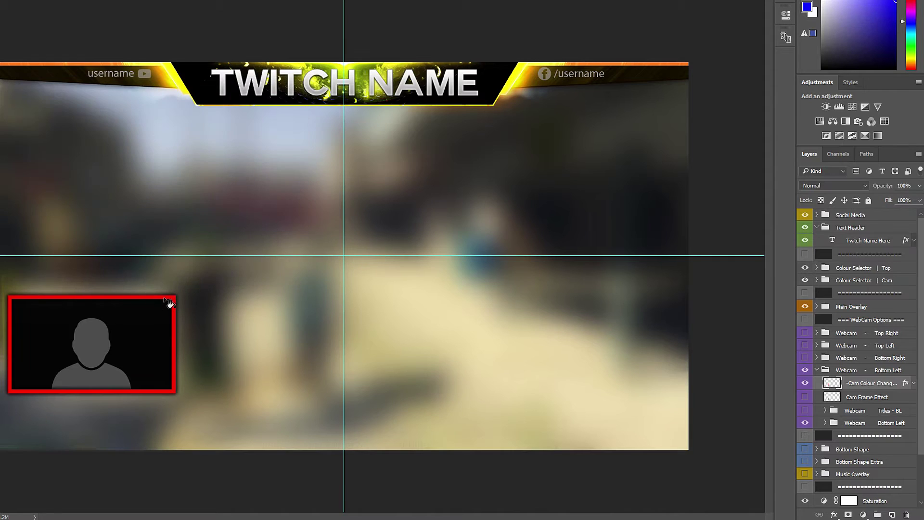
click(176, 305)
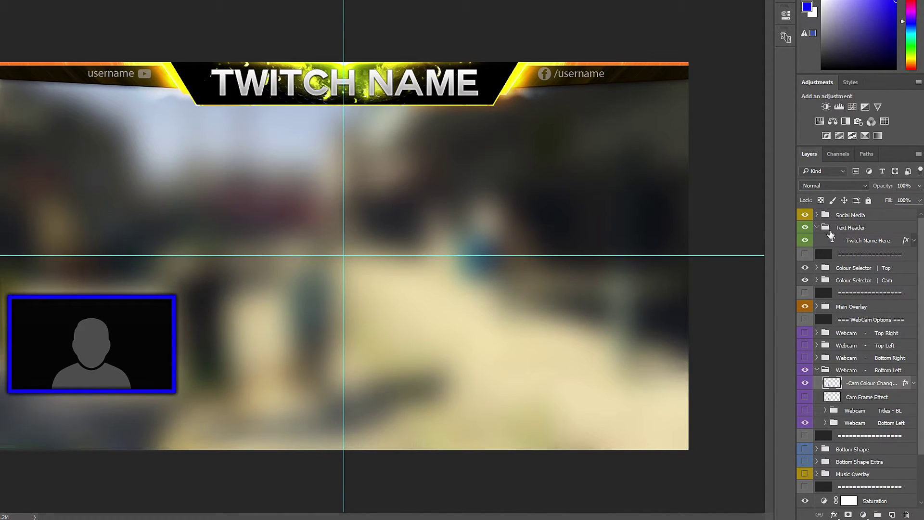
click(820, 186)
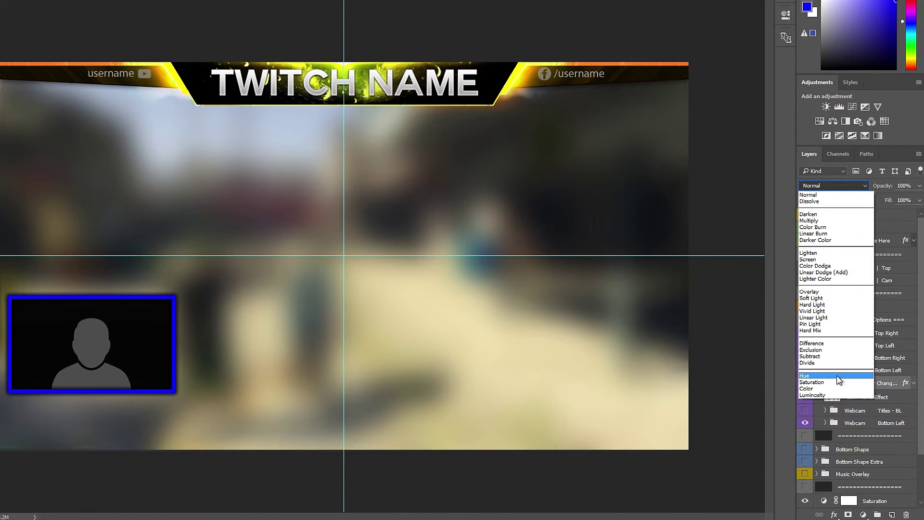
click(839, 389)
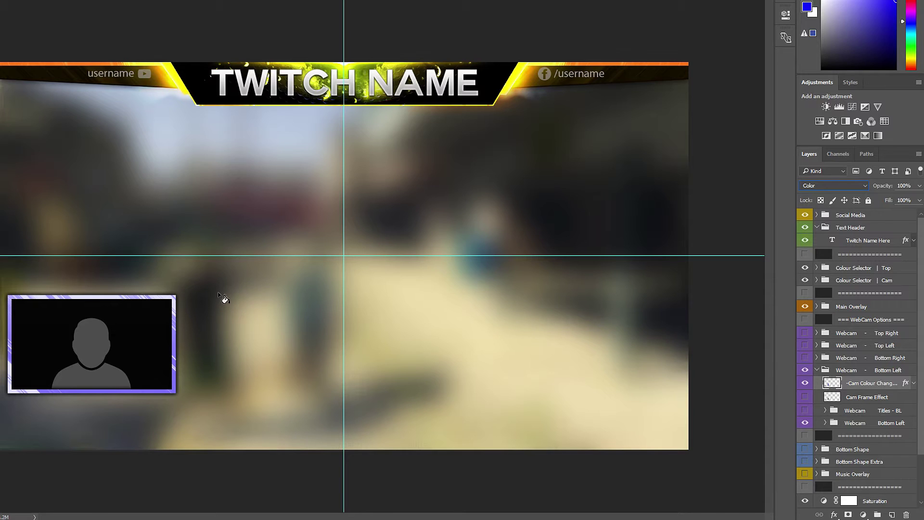
- Try blend modes such as Normal and Lighten on Layer 9 inside the Webcam - Bottom Left group
ctrl+click(230, 258)
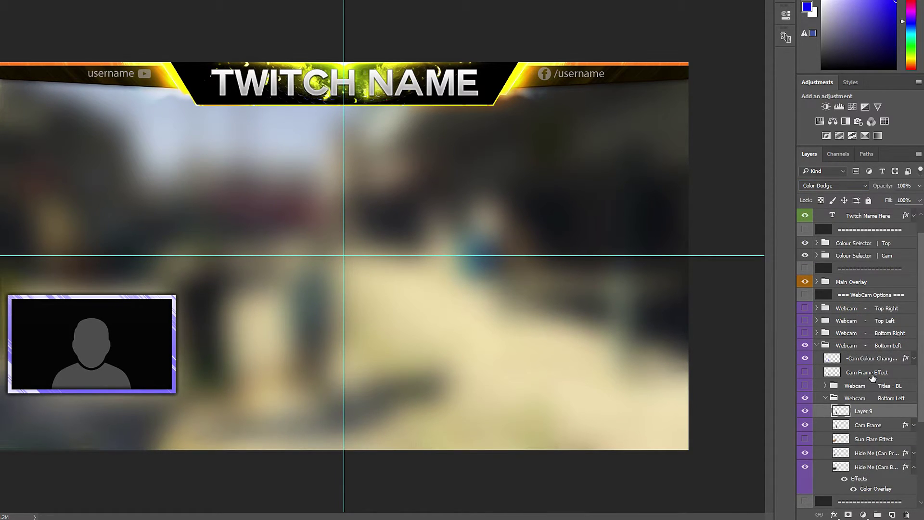
click(831, 186)
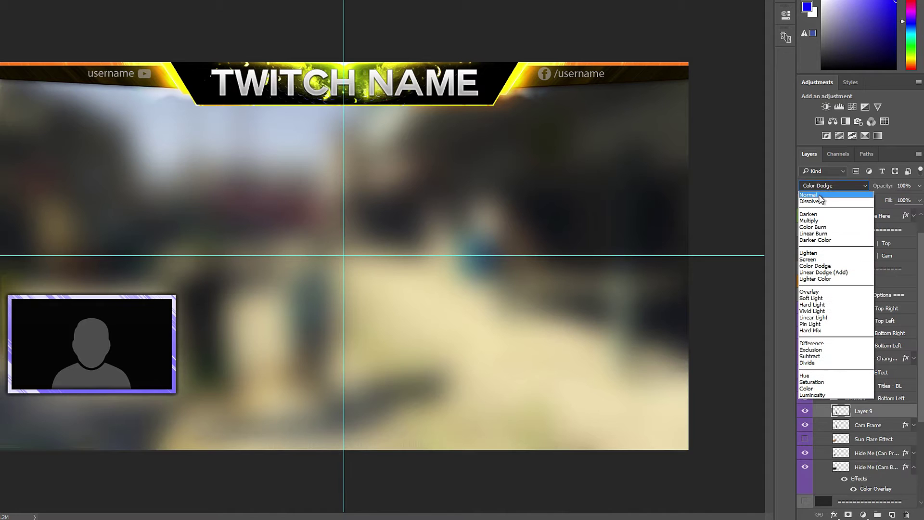
click(820, 196)
scroll(831, 185, down, 6)
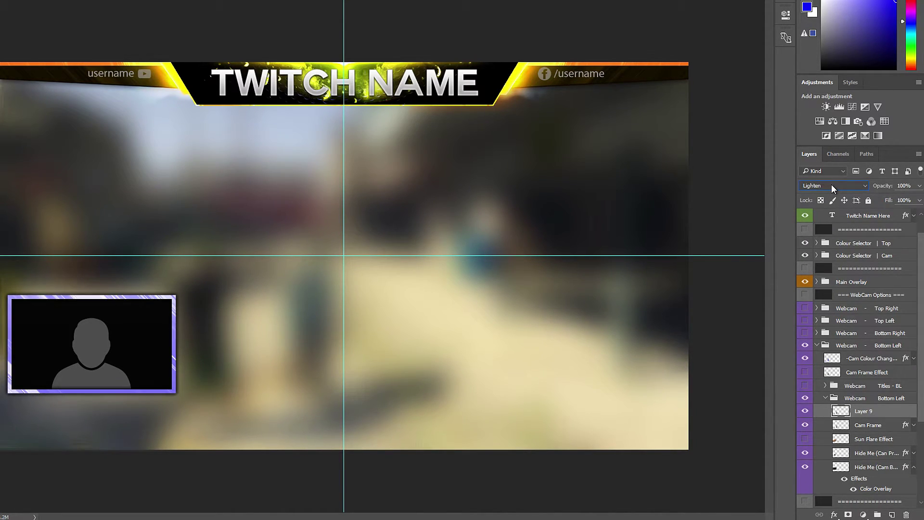
scroll(831, 185, down, 1)
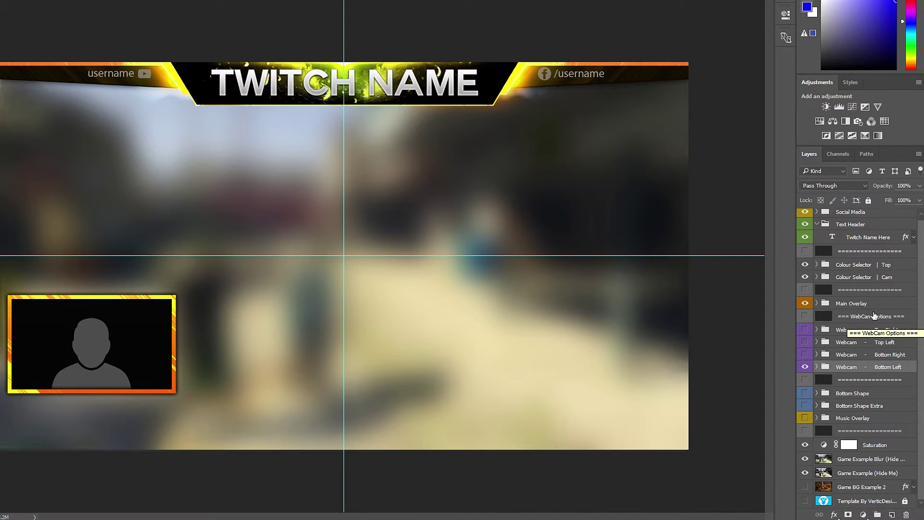
- Show the Bottom Shape and Bottom Shape Extra groups and expand Bottom Shape Extra
click(806, 393)
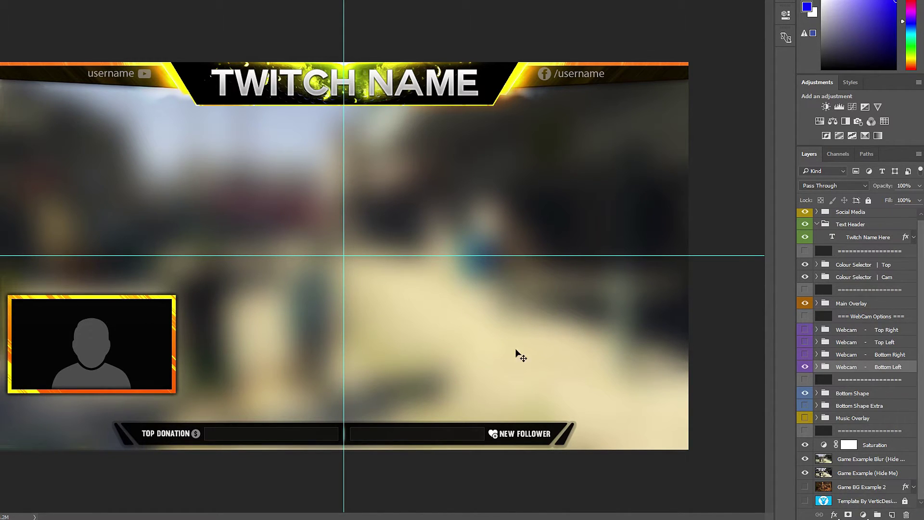
click(805, 406)
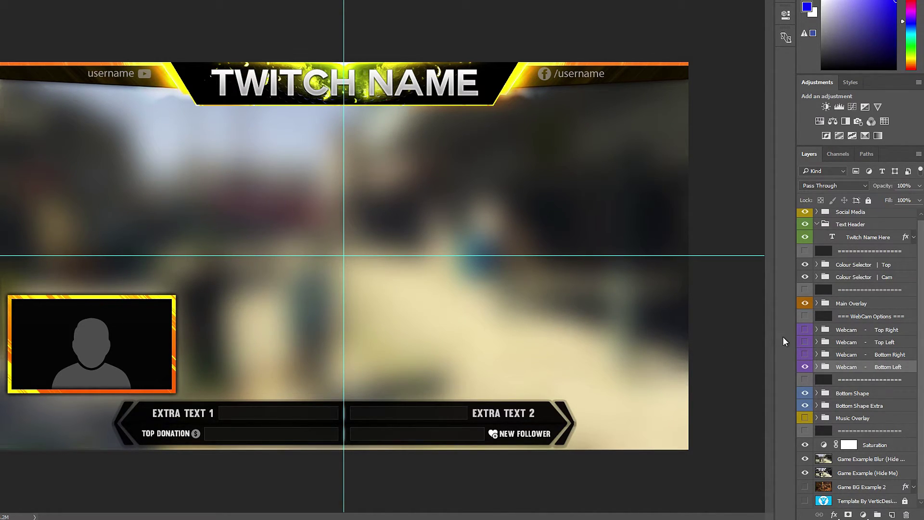
click(817, 406)
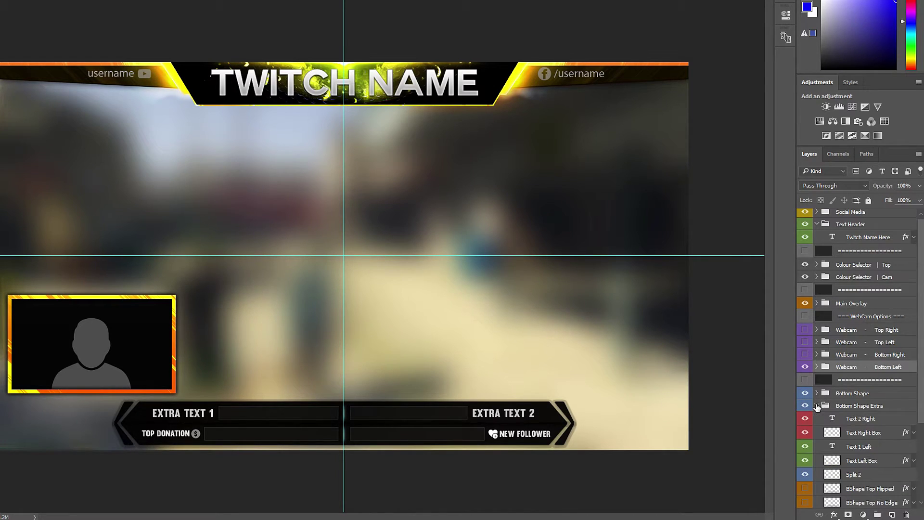
- Open the EXTRA TEXT 1 label of the bottom shape for text editing and close it without changing the wording
click(862, 422)
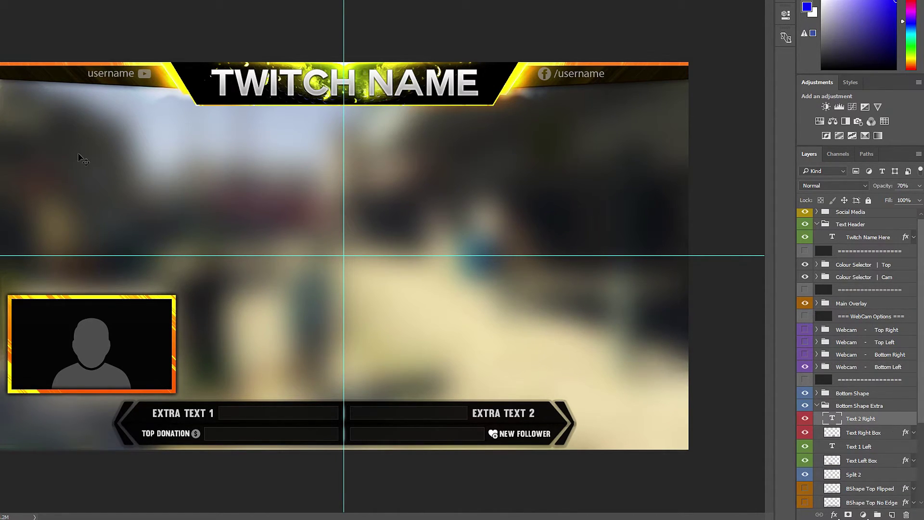
click(195, 415)
double_click(200, 415)
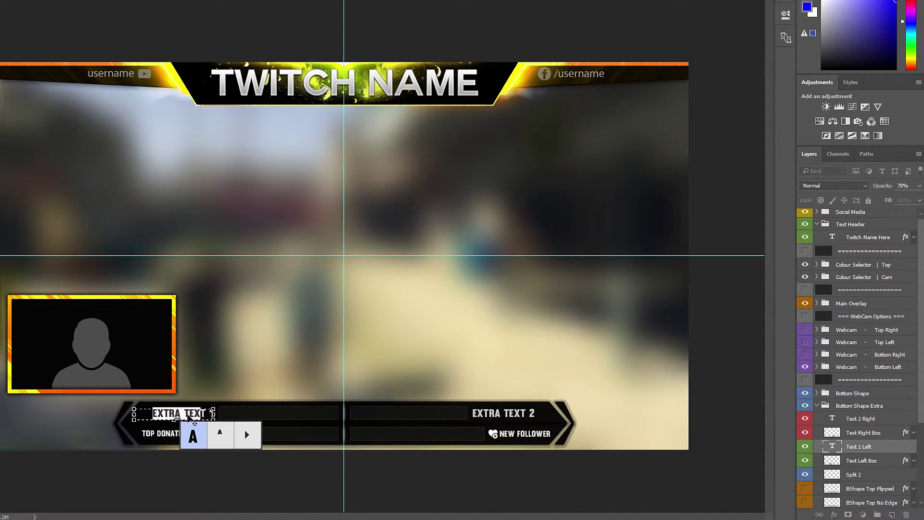
key(Right)
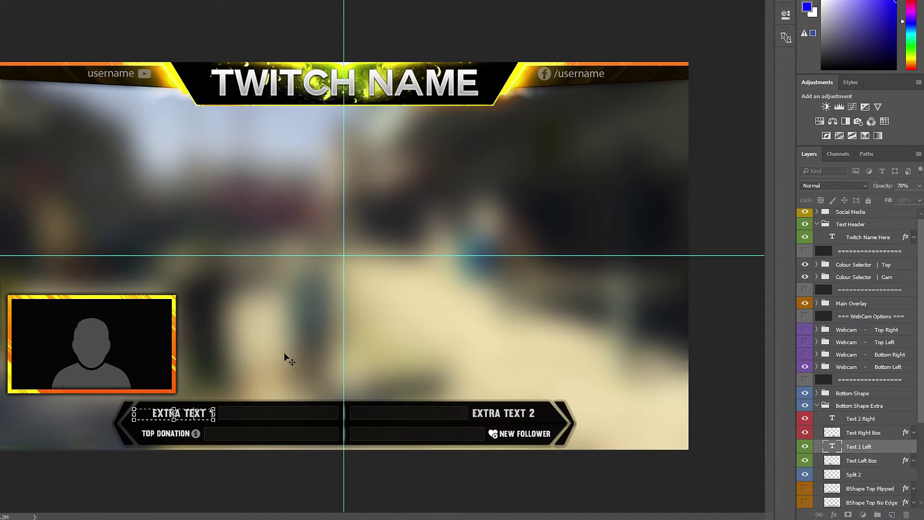
key(ctrl+Return)
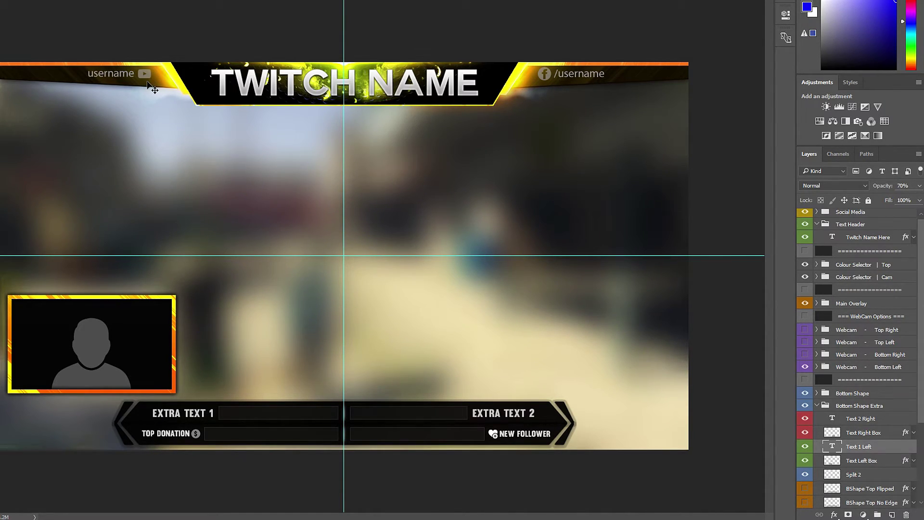
- Preview the BShape Top No Edge and BShape Top Flipped variants in the Bottom Shape Extra group and switch back to BShape Top
click(859, 405)
scroll(862, 403, down, 1)
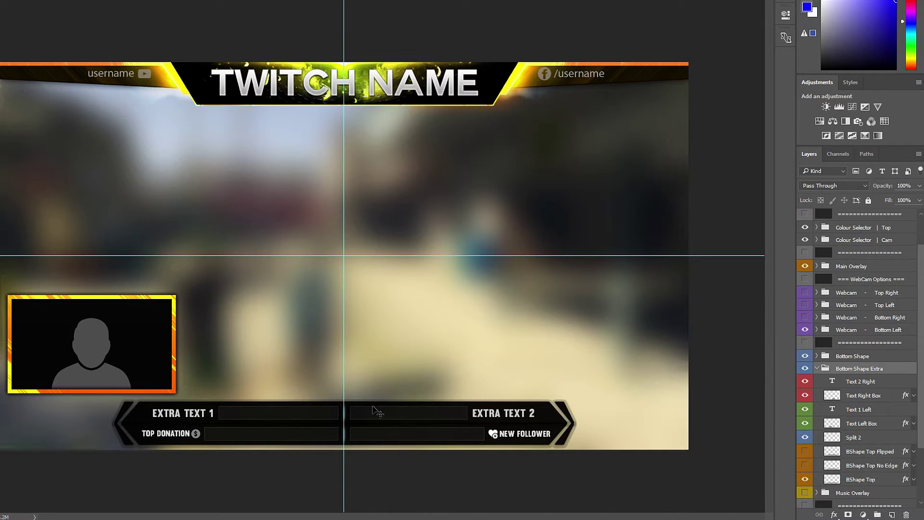
scroll(880, 402, down, 1)
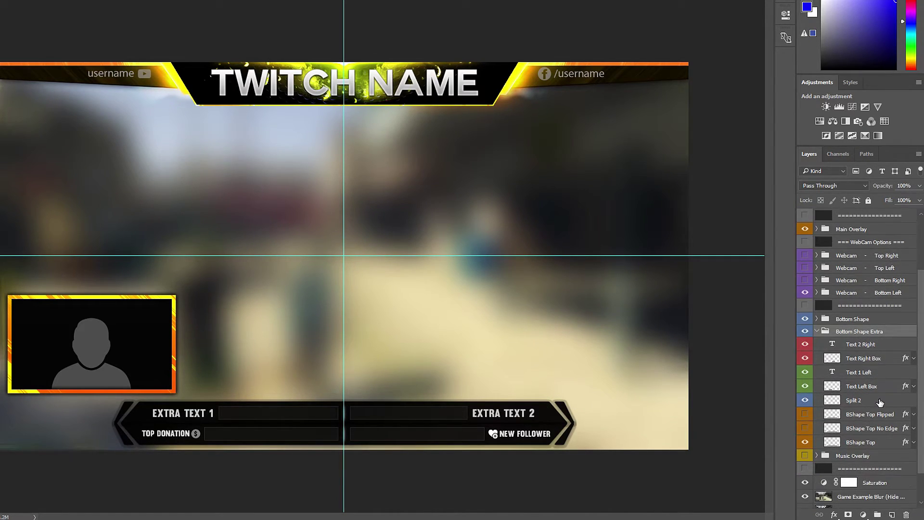
click(805, 441)
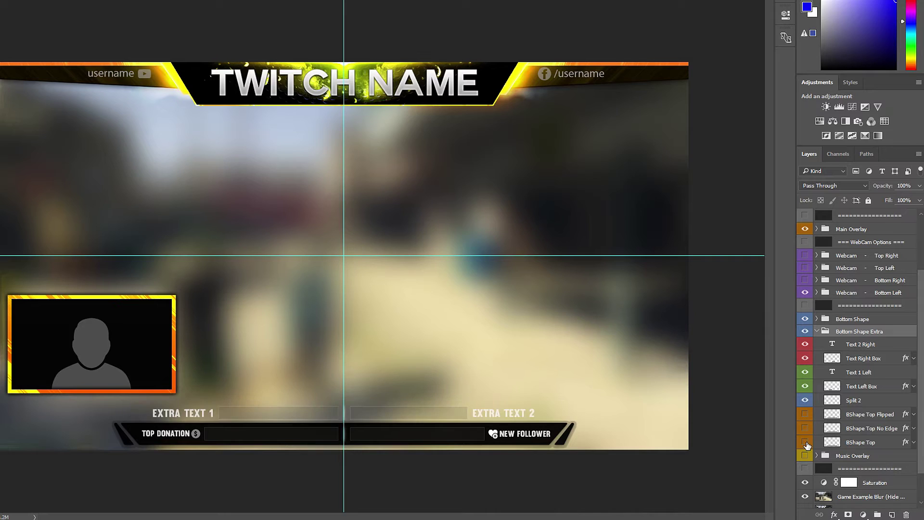
click(805, 428)
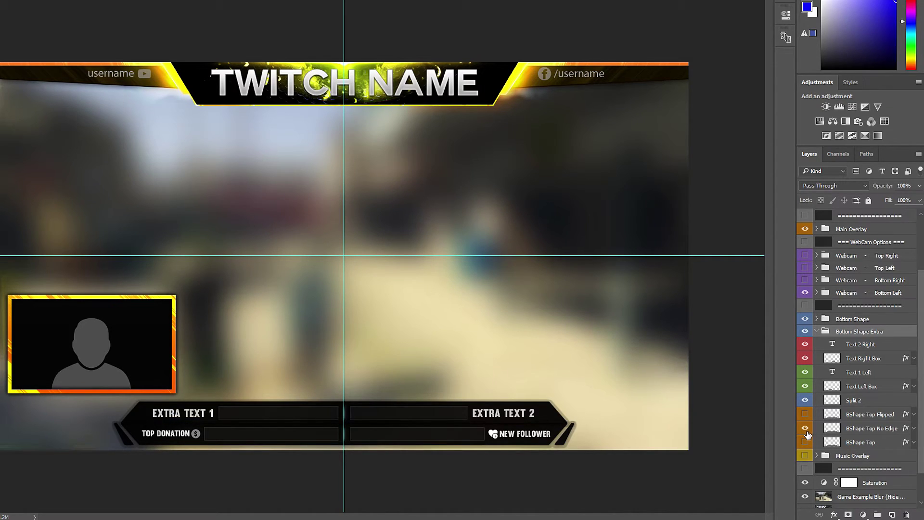
click(805, 429)
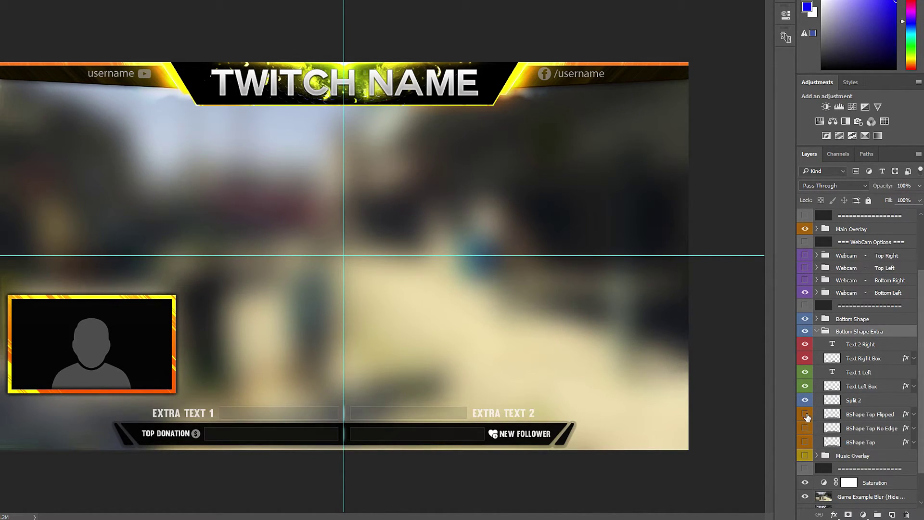
click(806, 415)
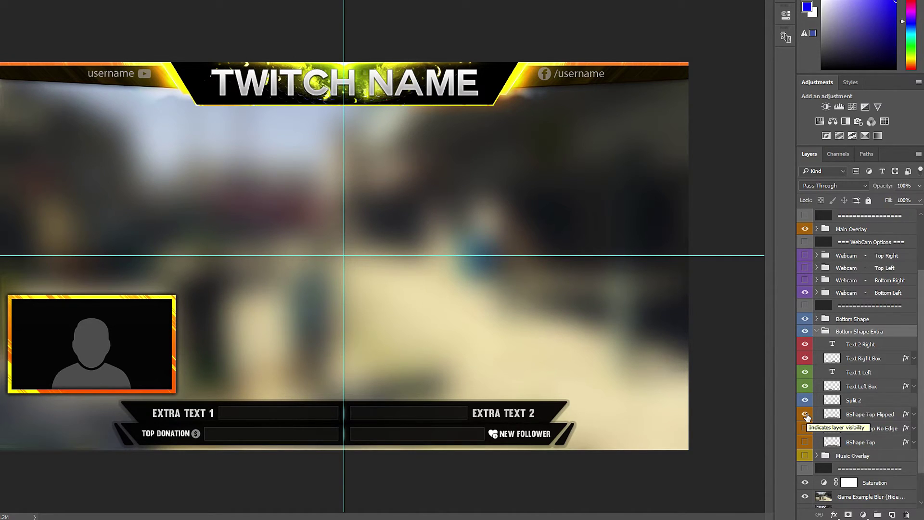
click(806, 414)
click(804, 442)
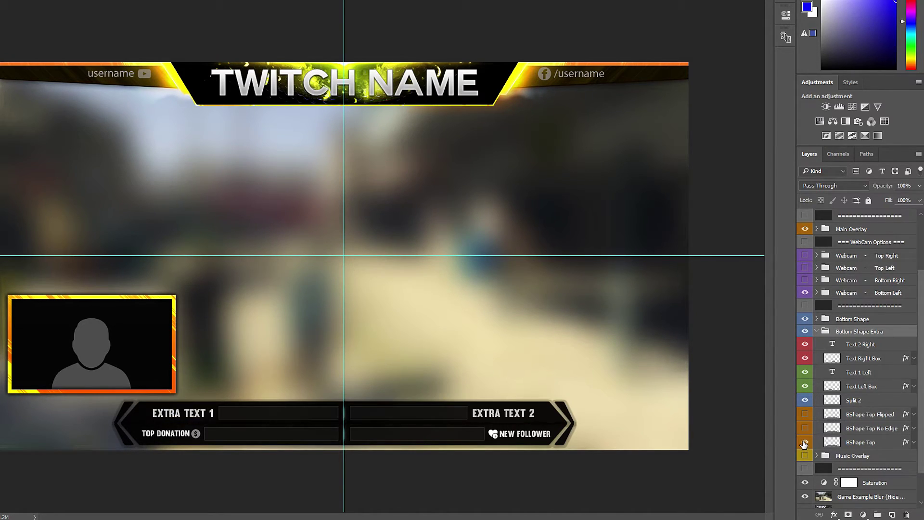
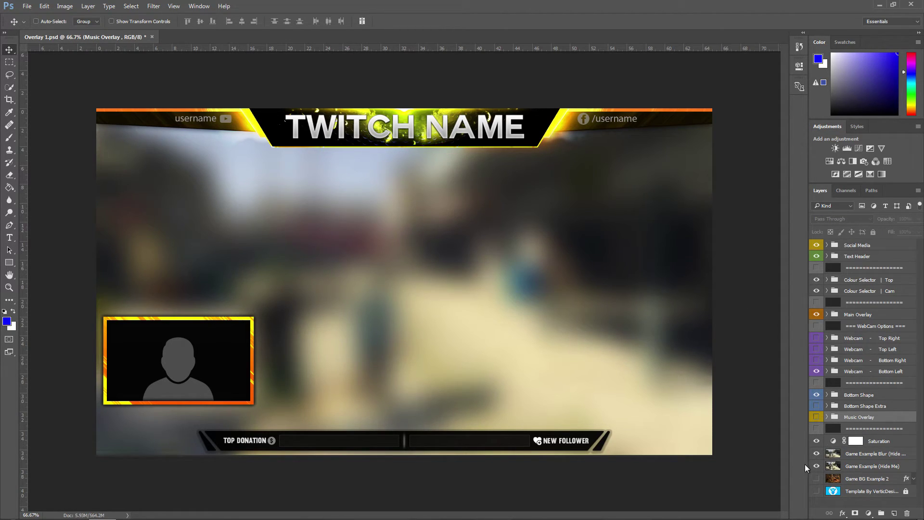
- Hide the Saturation, Game Example Blur and Game Example layers, and toggle the Webcam - Bottom Left group off and on
drag(815, 470, 838, 434)
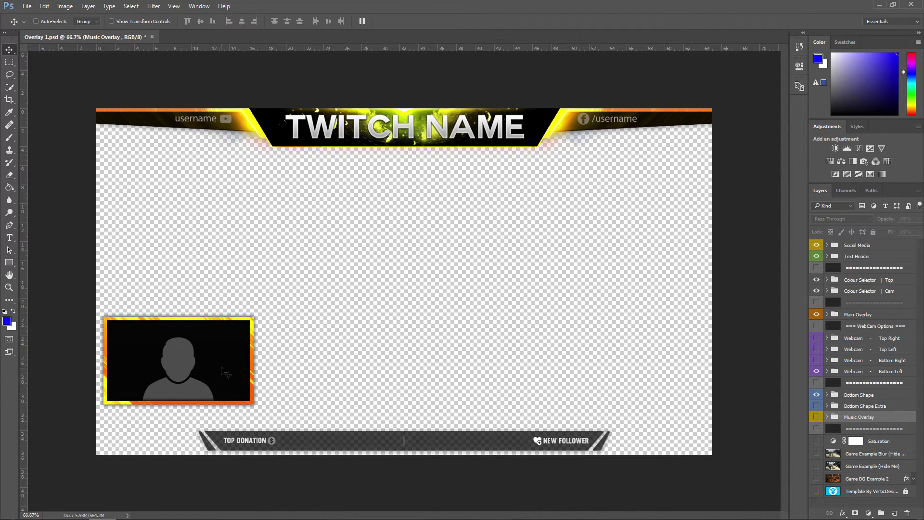
click(817, 372)
click(817, 372)
- Hide both Hide Me placeholder layers, the person silhouette and the camera background, inside the Webcam - Bottom Left group
click(826, 372)
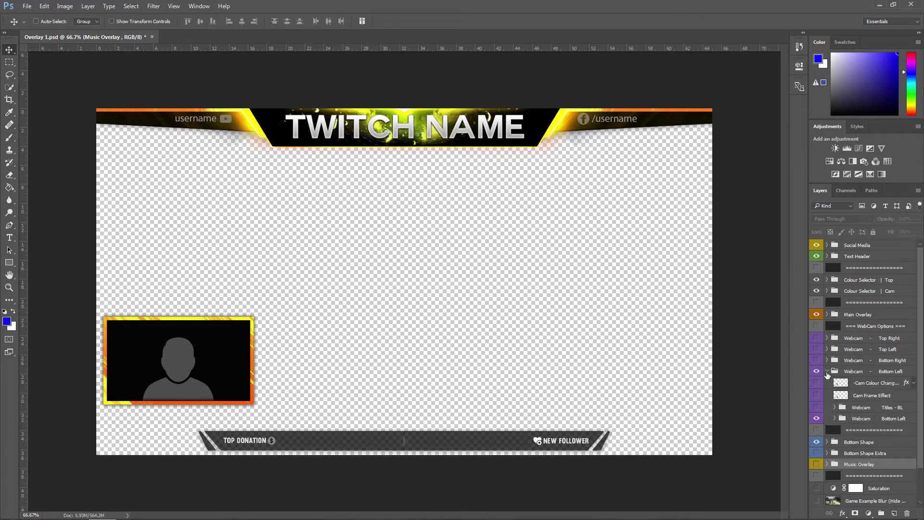
click(835, 419)
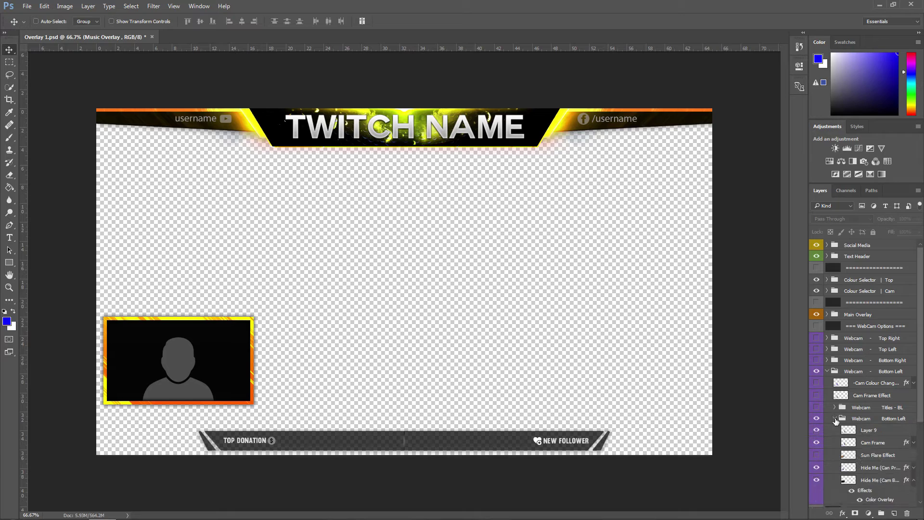
scroll(879, 410, down, 3)
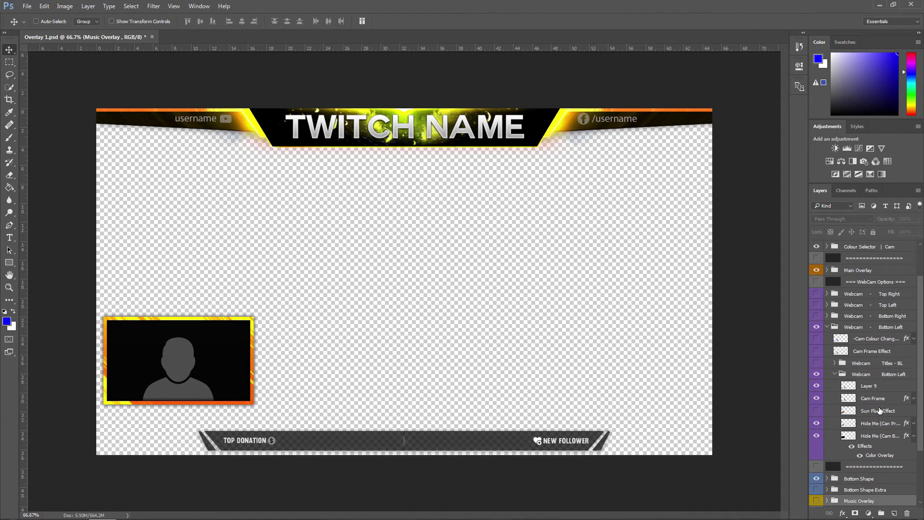
click(867, 437)
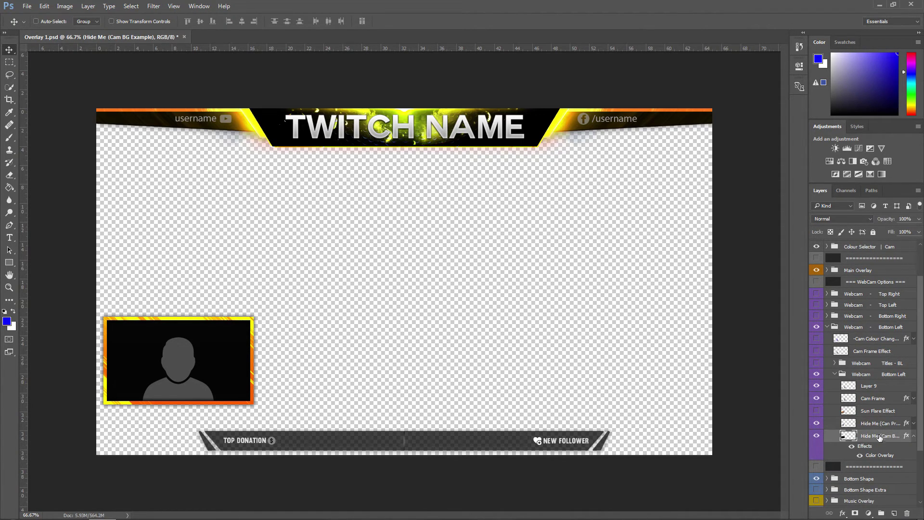
click(817, 425)
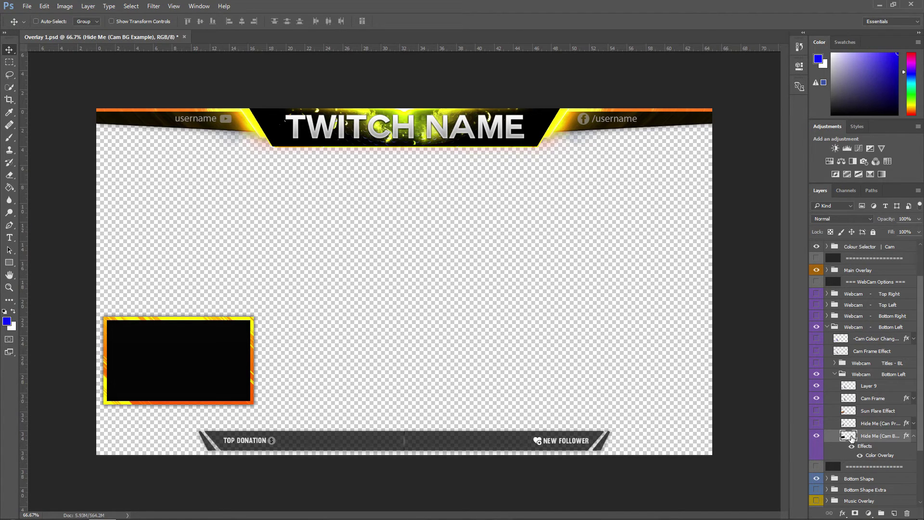
click(817, 435)
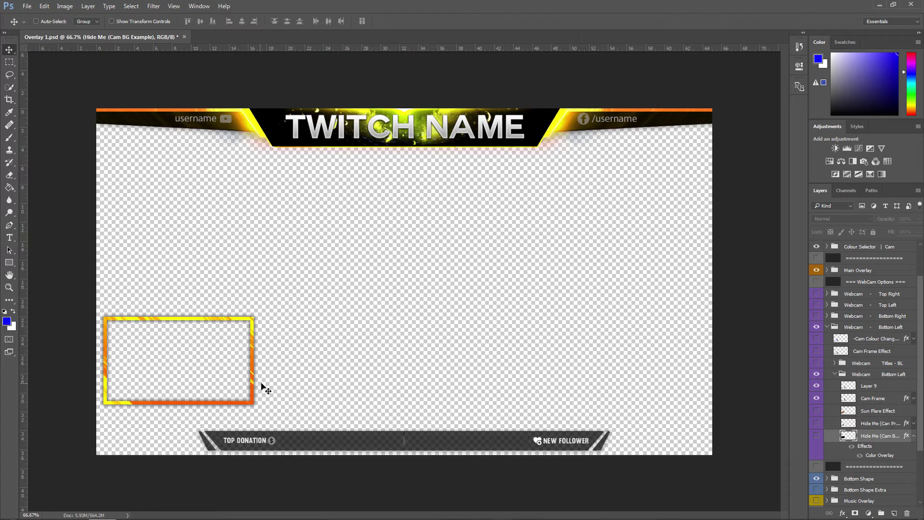
- Save the overlay as a PNG file named Overlay Twitch in the Overlays folder, accepting the default PNG options
click(31, 8)
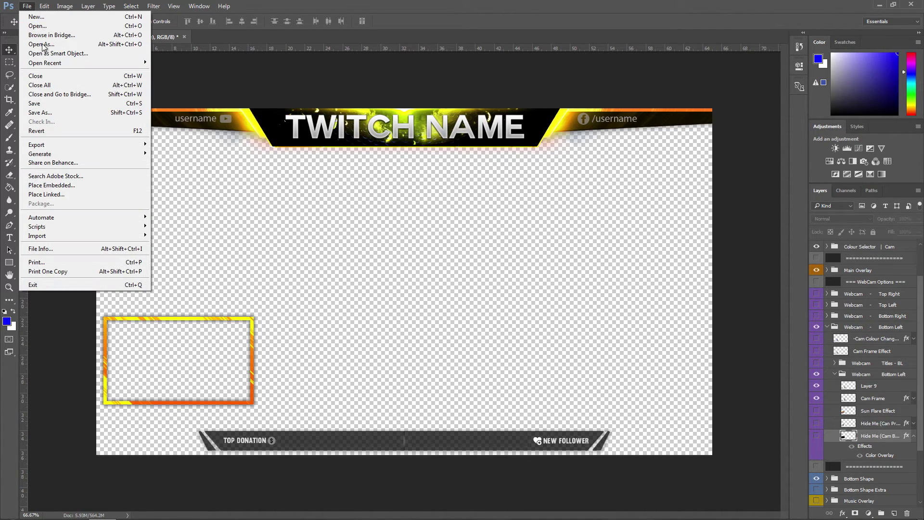
click(57, 116)
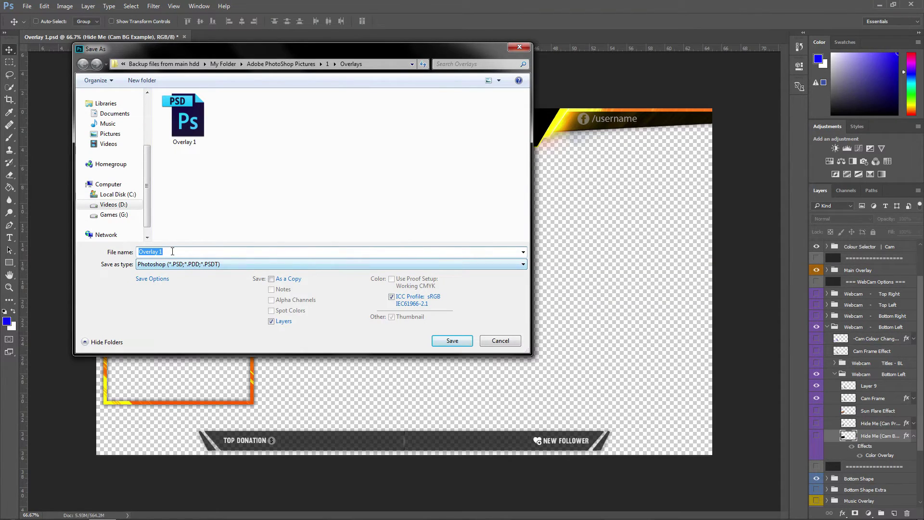
mouse_move(173, 252)
mouse_down()
mouse_move(215, 250)
mouse_move(140, 251)
mouse_move(154, 252)
mouse_up()
click(182, 253)
key(BackSpace)
text(Twitch)
click(170, 267)
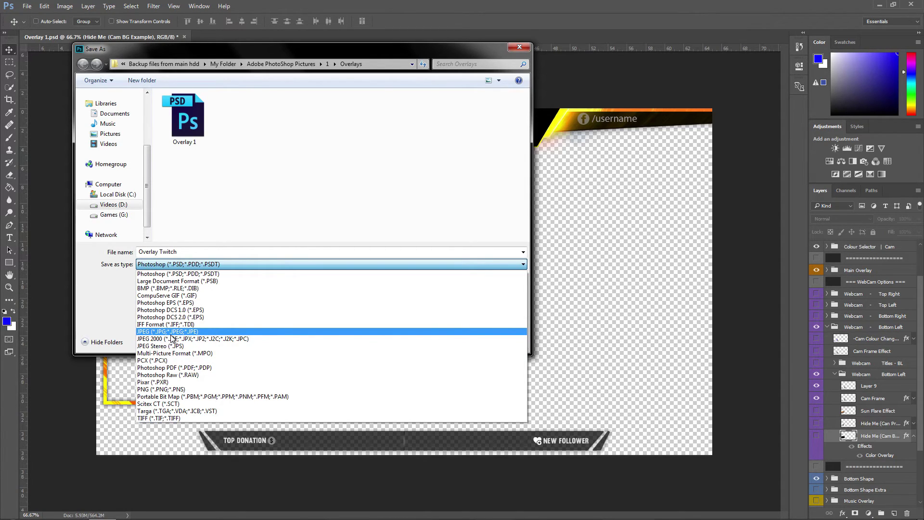
click(159, 390)
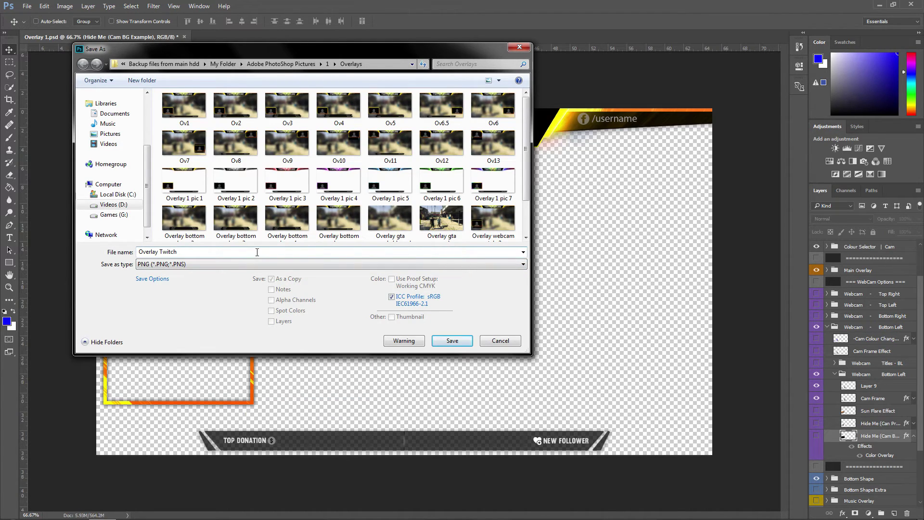
click(452, 340)
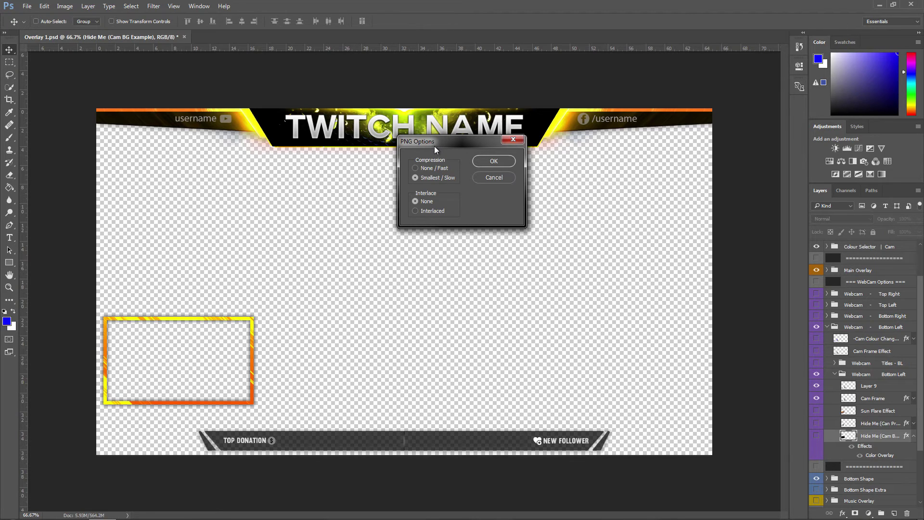
click(494, 163)
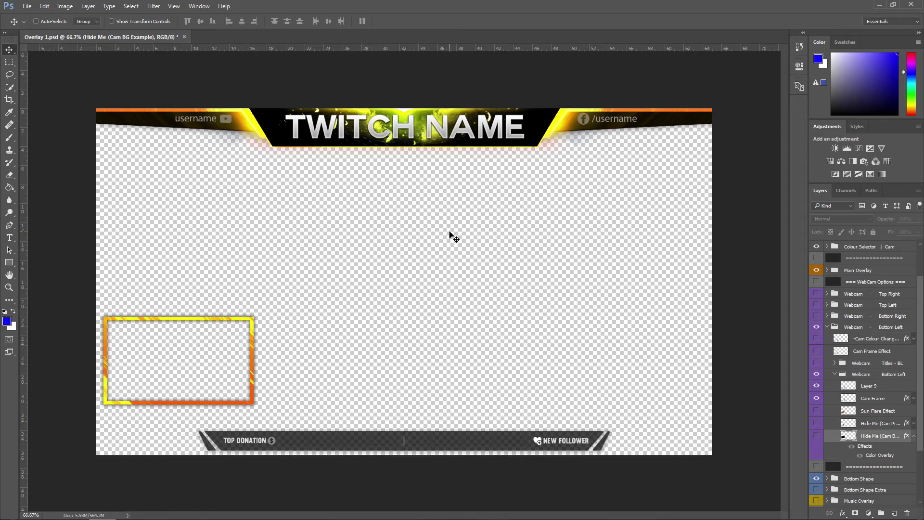